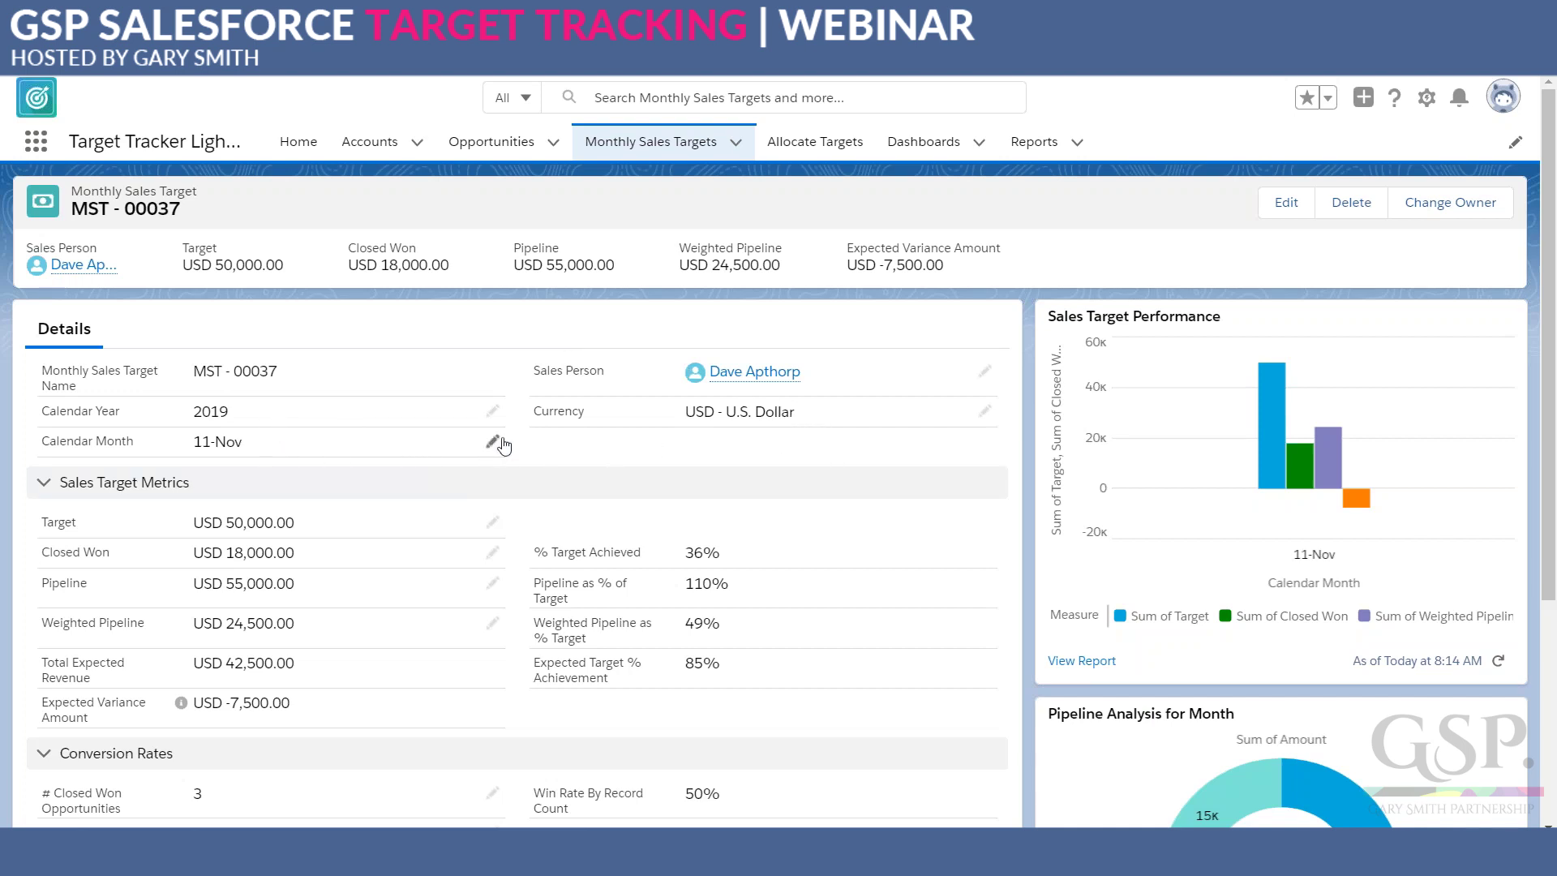
- Review the Sales Target Metrics of monthly sales target MST - 00037, highlighting the weighted pipeline amount
scroll(517, 438, "down", 2)
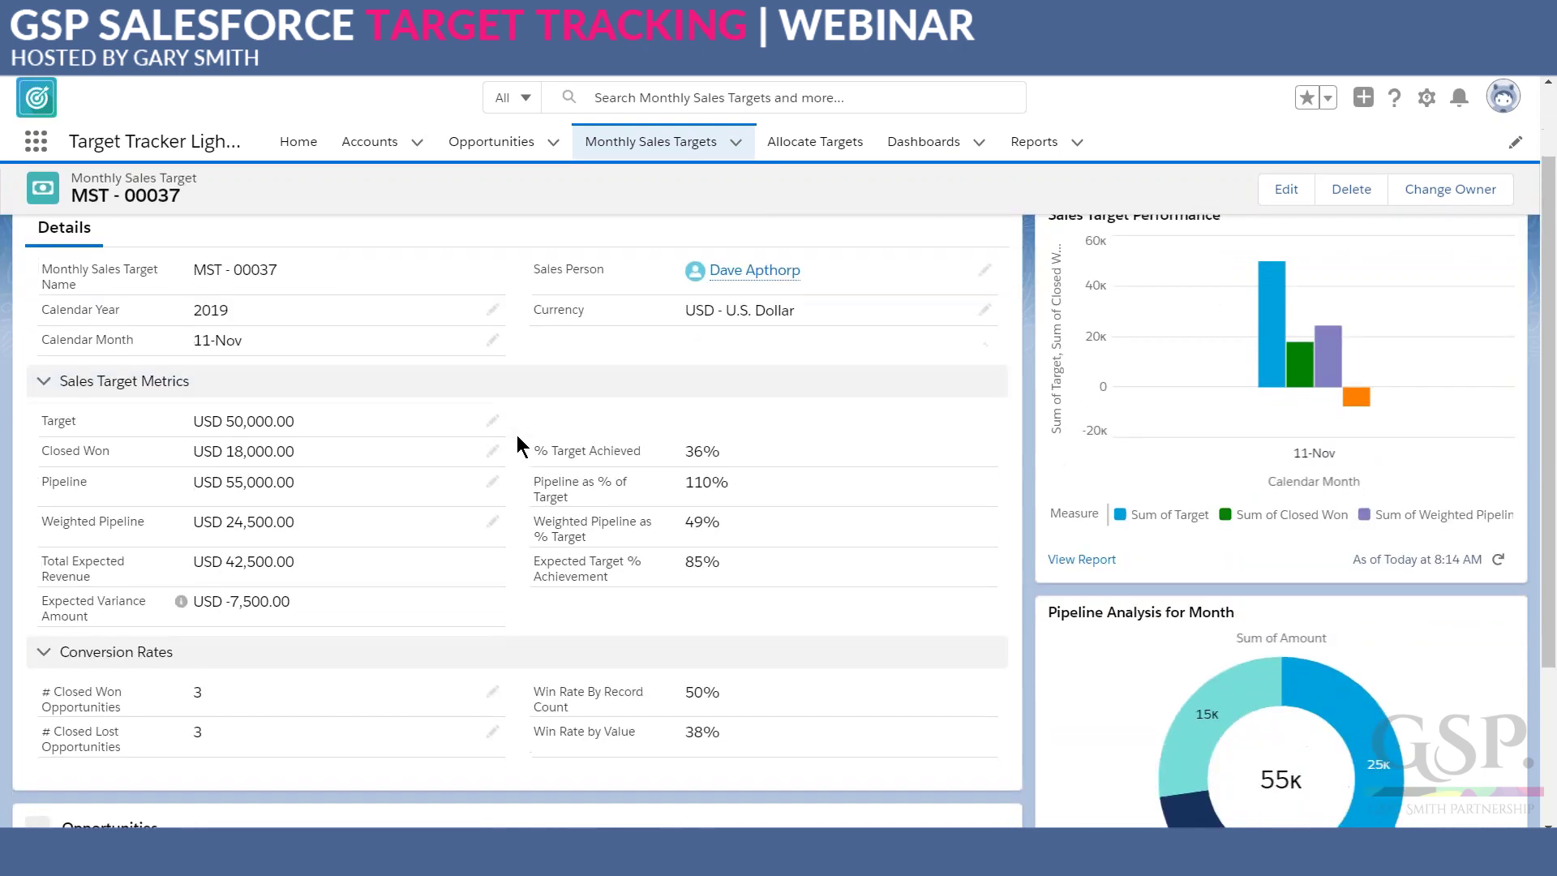
scroll(517, 443, "down", 2)
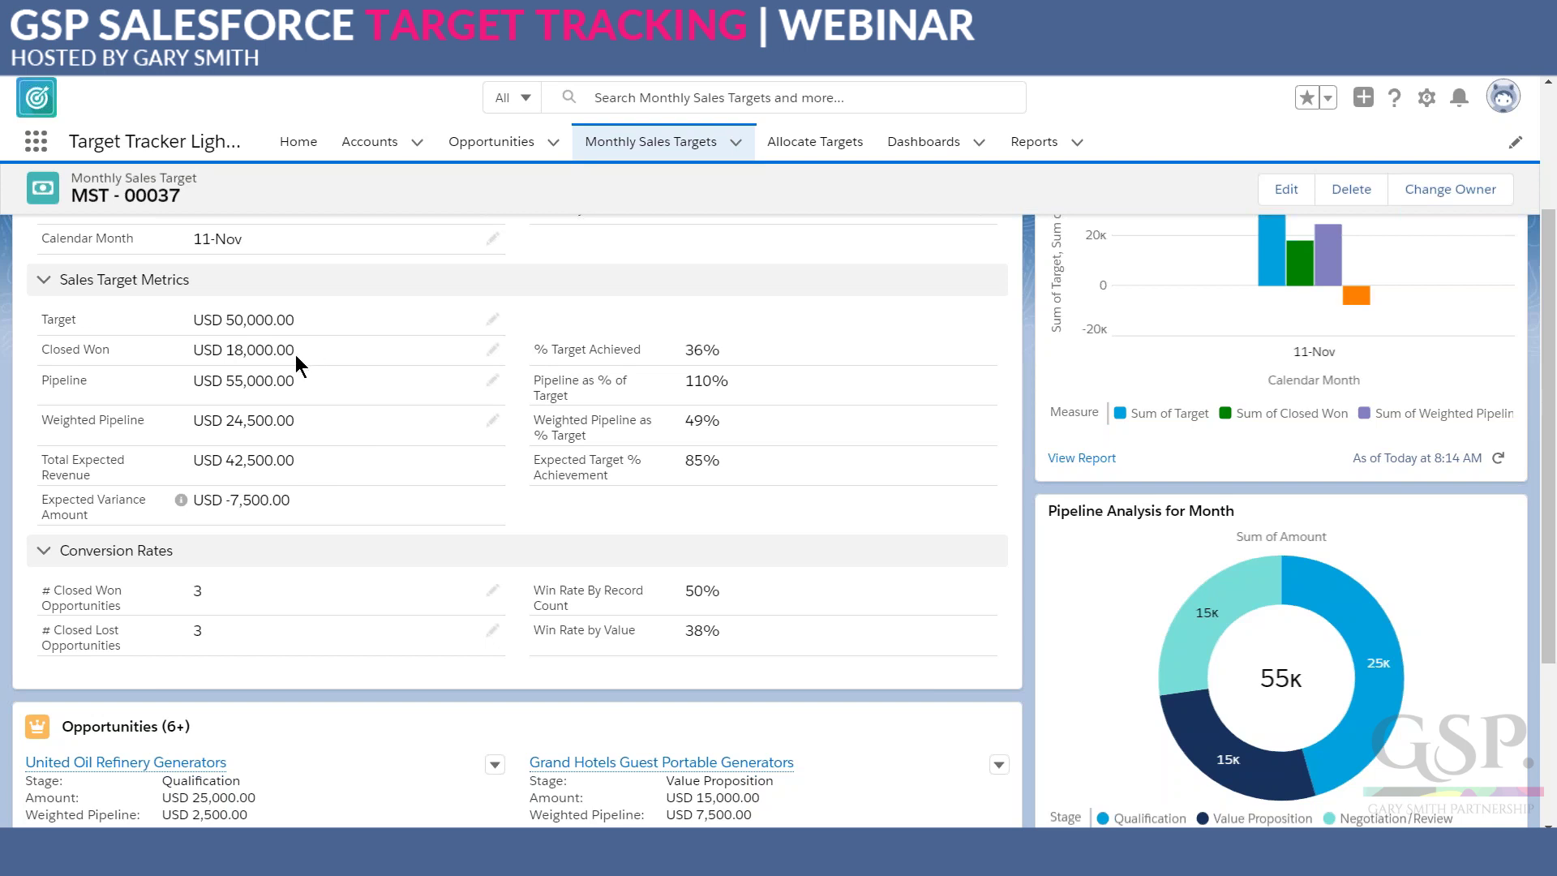
left_click_drag(296, 353, 226, 354)
left_click_drag(297, 420, 226, 416)
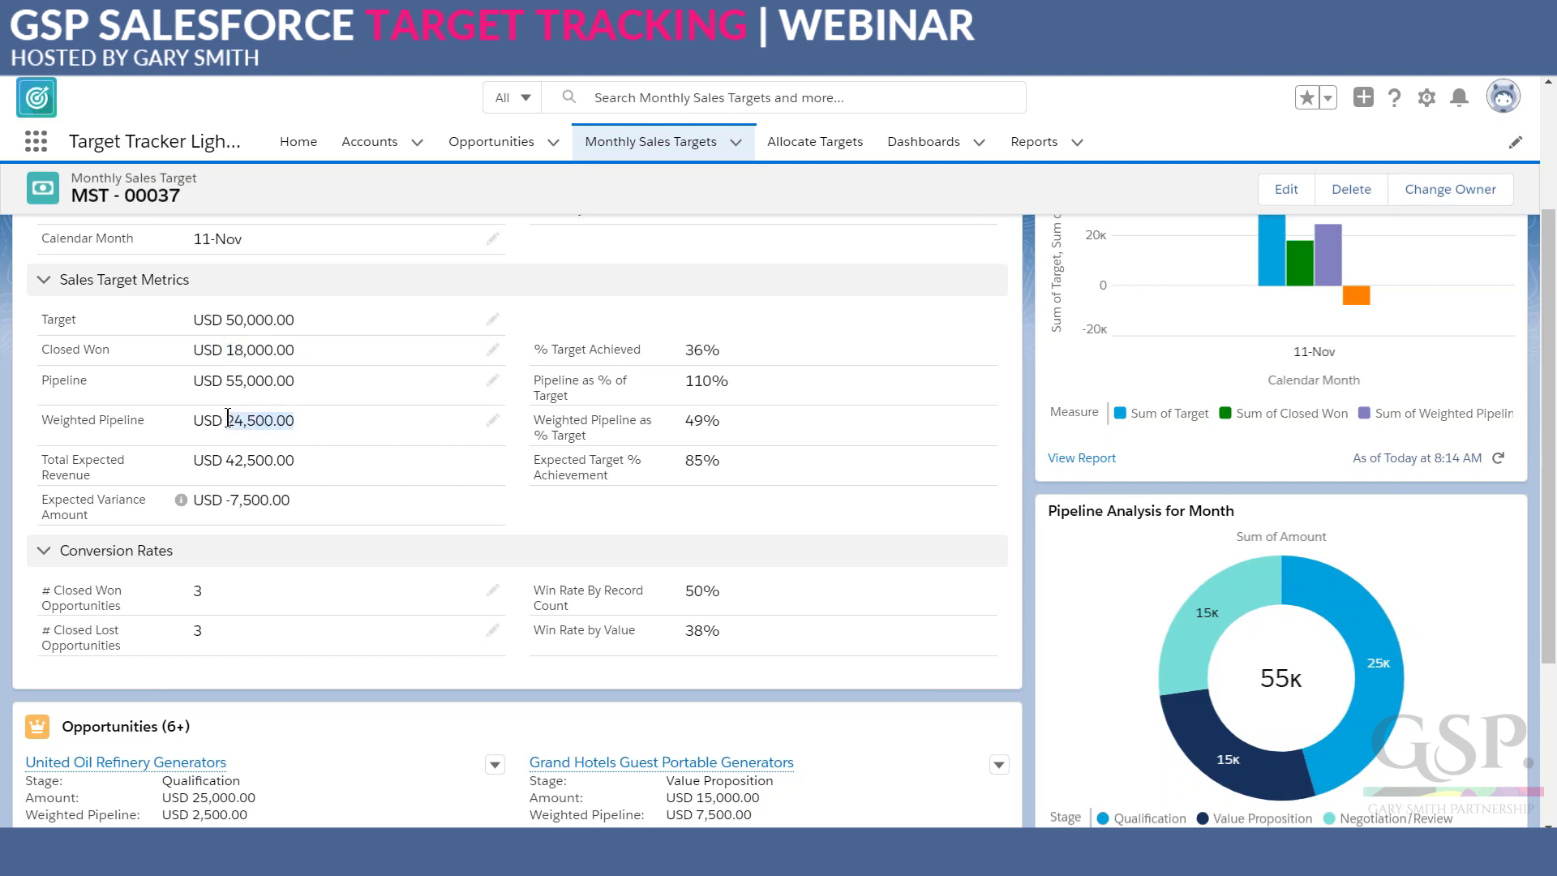
left_click(528, 512)
scroll(1020, 531, "up", 3)
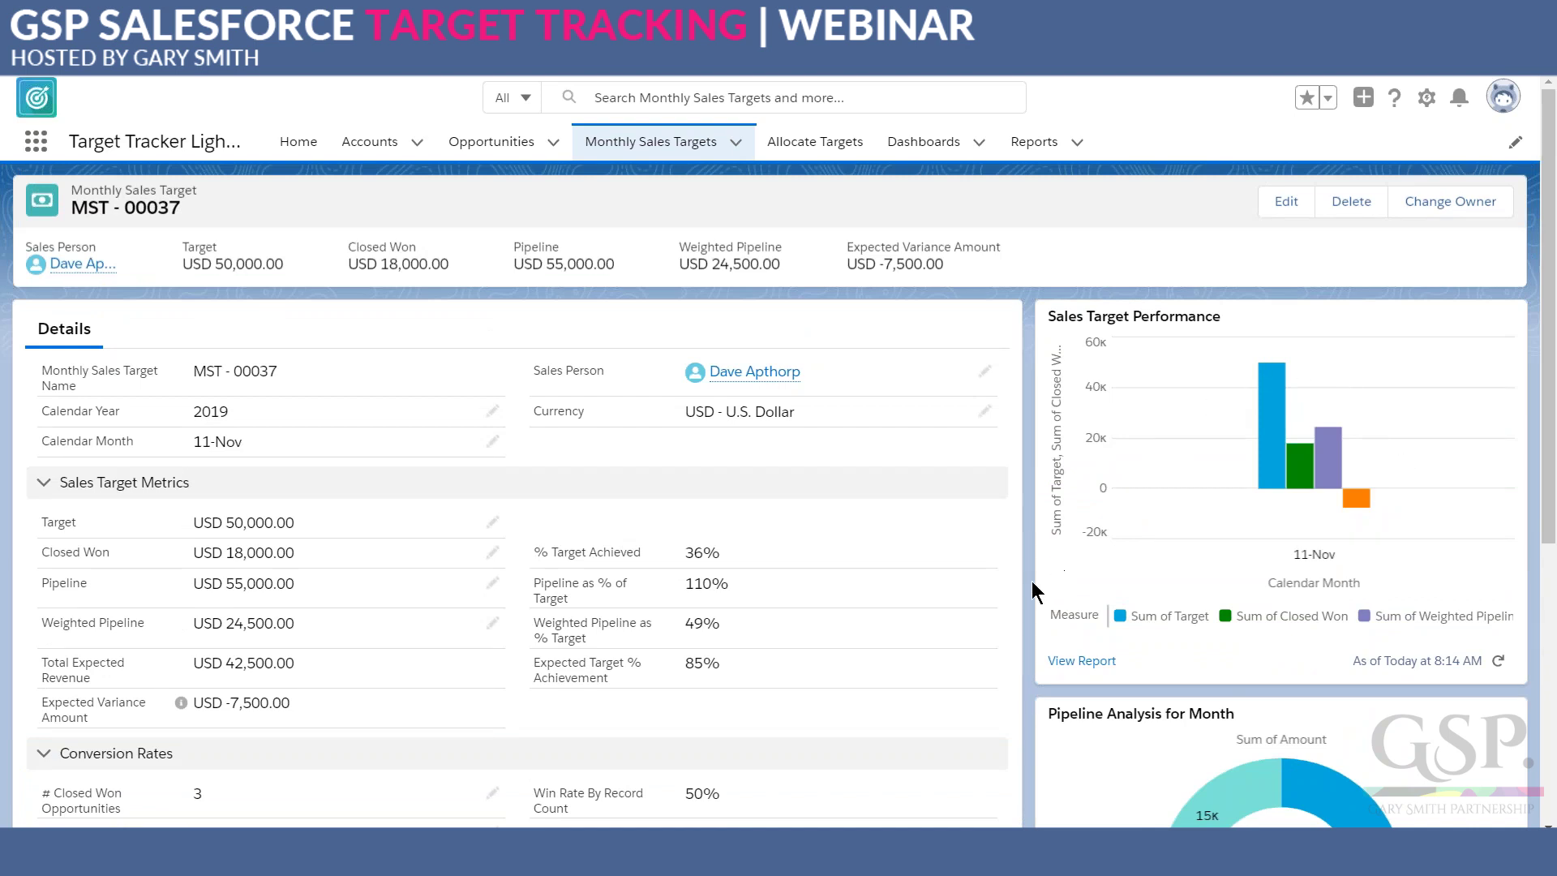
- Examine the Sales Target Performance and Pipeline Analysis for Month charts on the MST - 00037 record
mouse_move(1276, 479)
scroll(1030, 426, "down", 1)
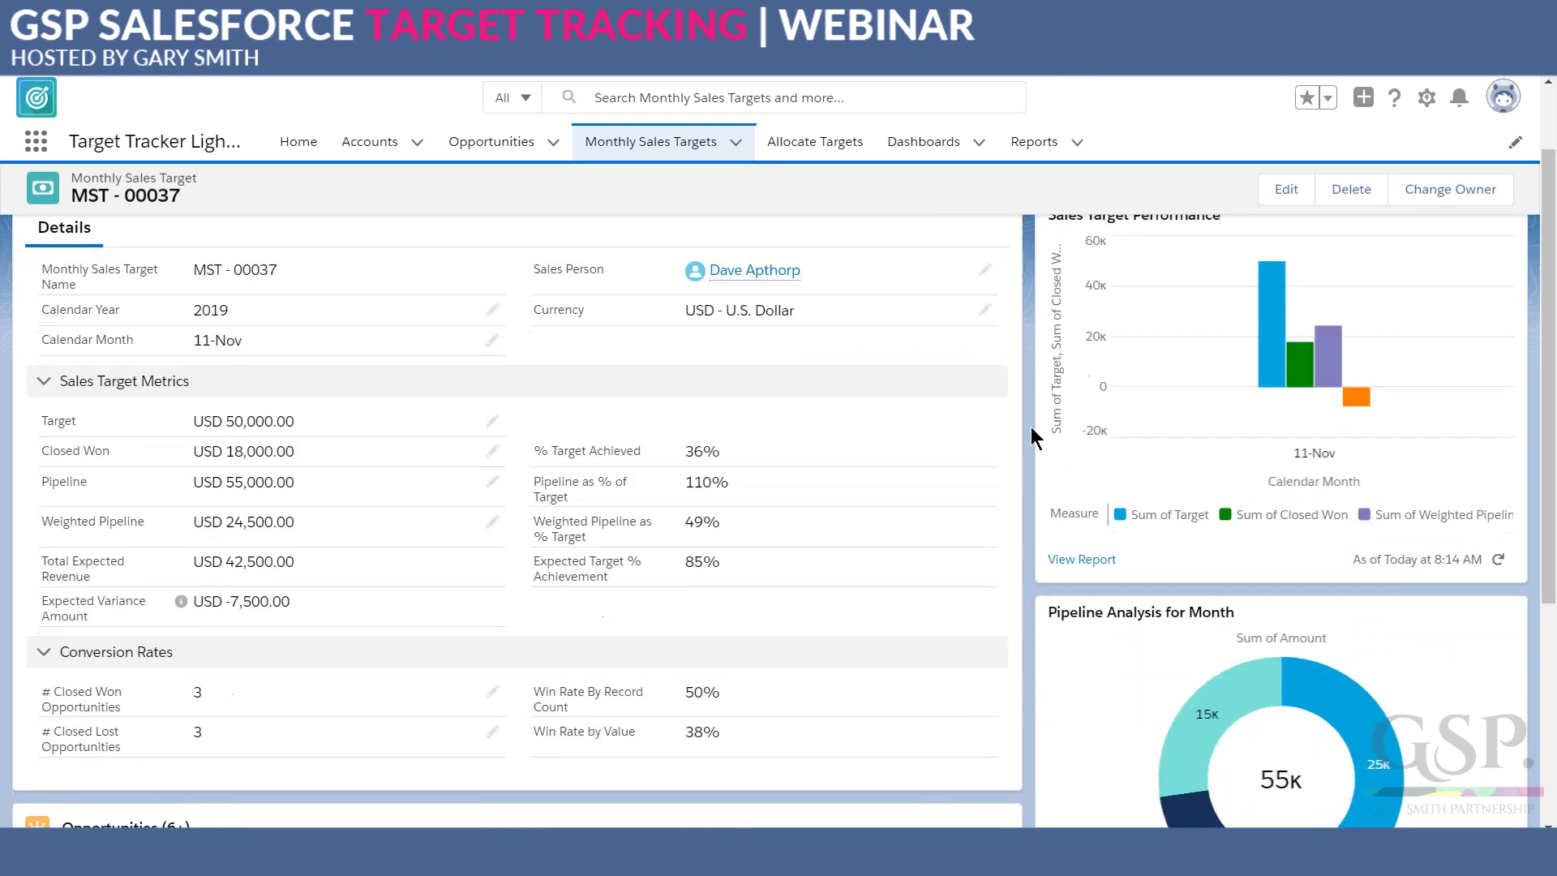
scroll(1030, 427, "down", 2)
scroll(1037, 430, "down", 1)
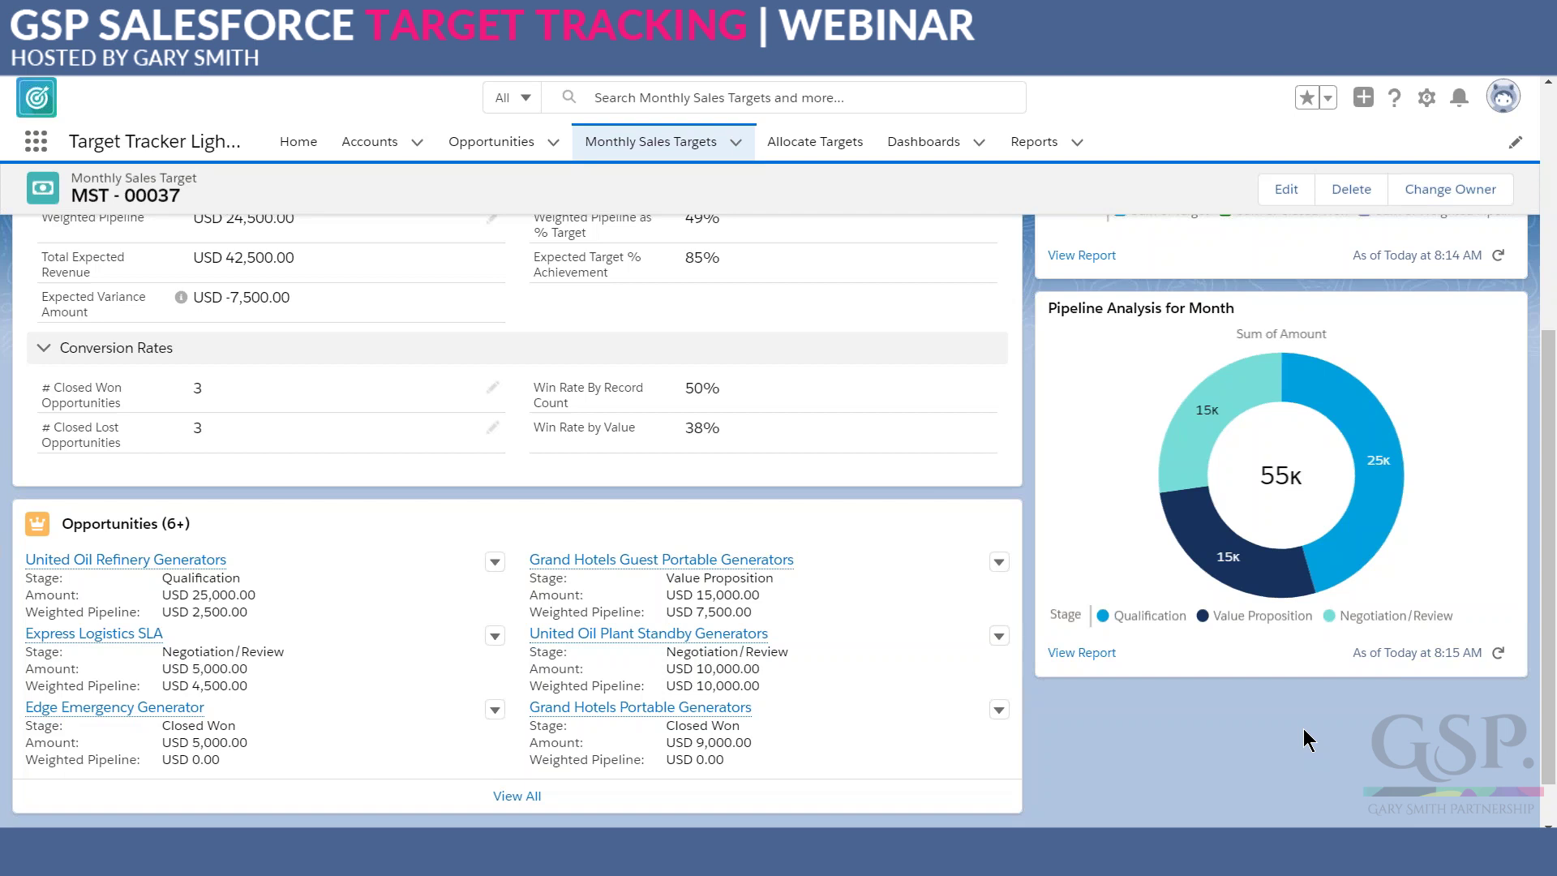
mouse_move(1396, 503)
mouse_move(1268, 592)
scroll(1087, 754, "up", 3)
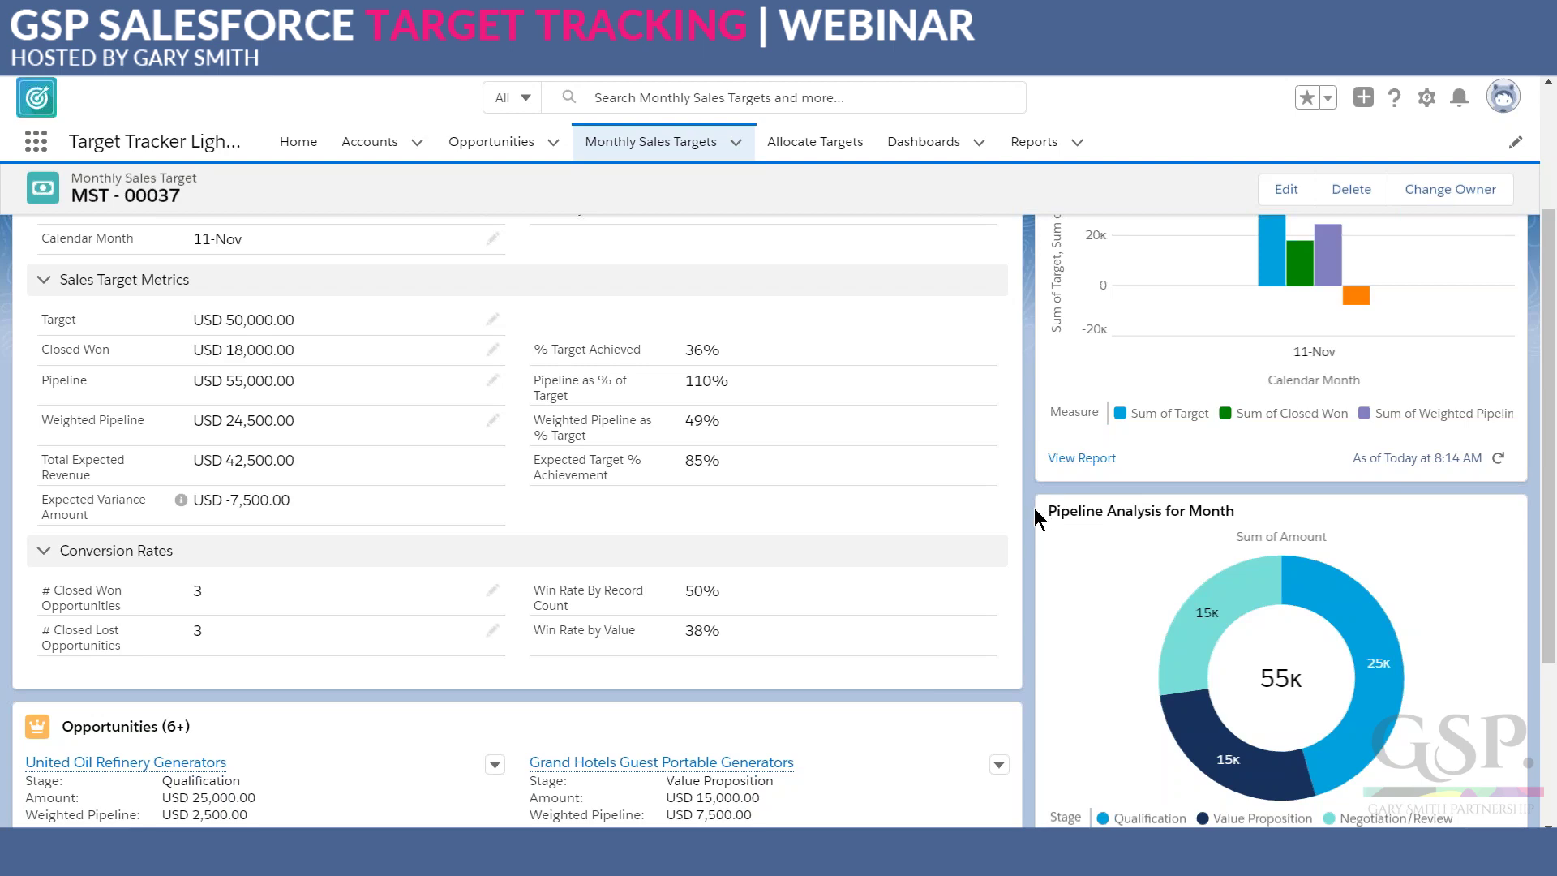
- Compare the target metrics and conversion rates of MST - 00037 with its pipeline chart and linked opportunities
scroll(1034, 508, "down", 1)
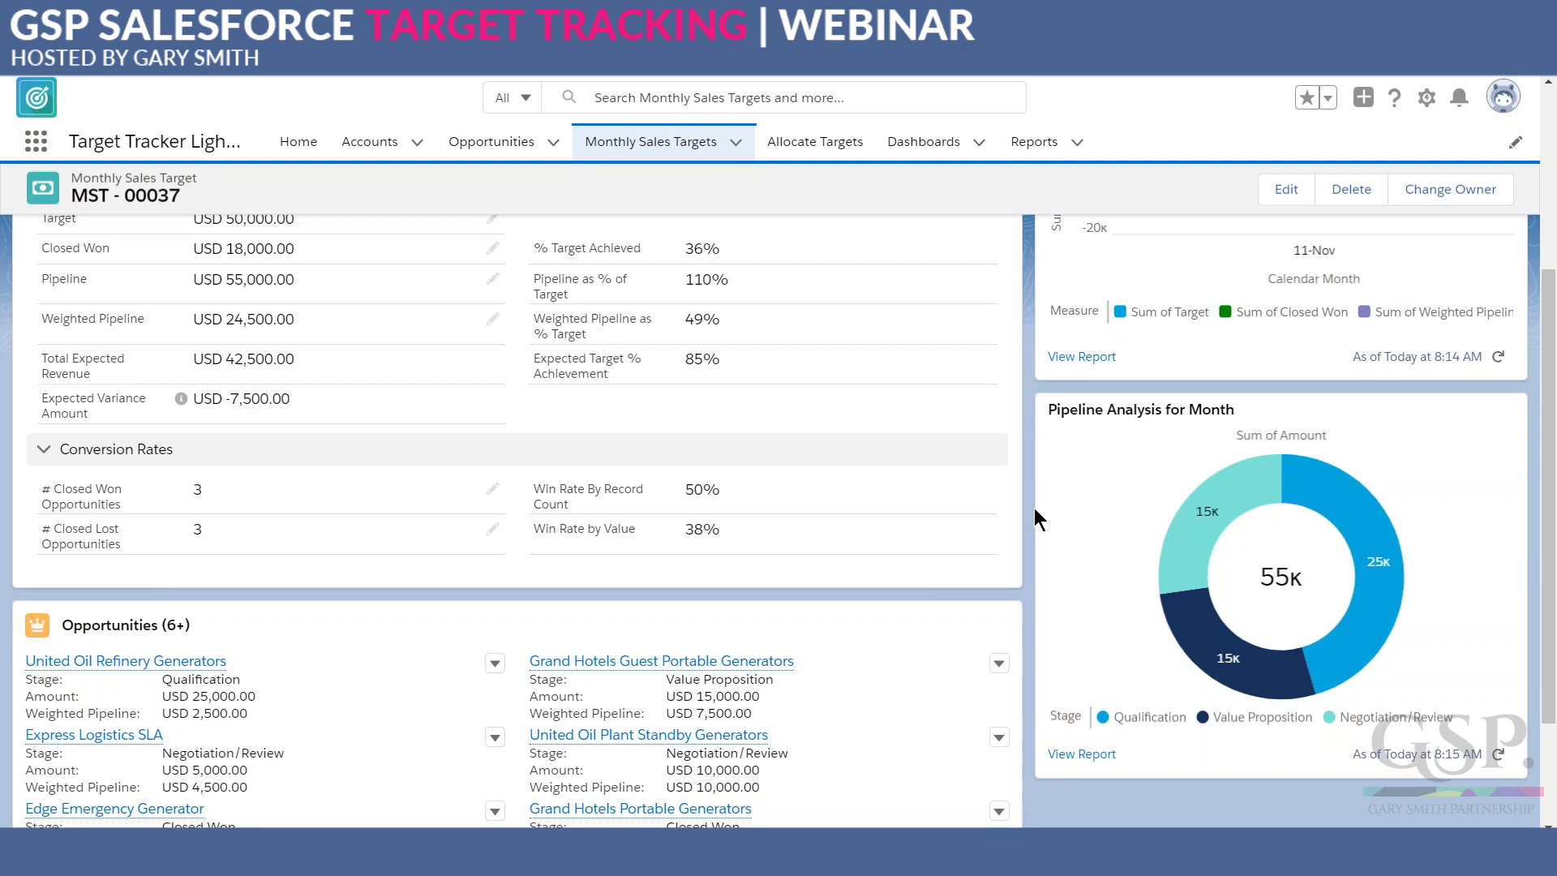
scroll(1034, 508, "up", 3)
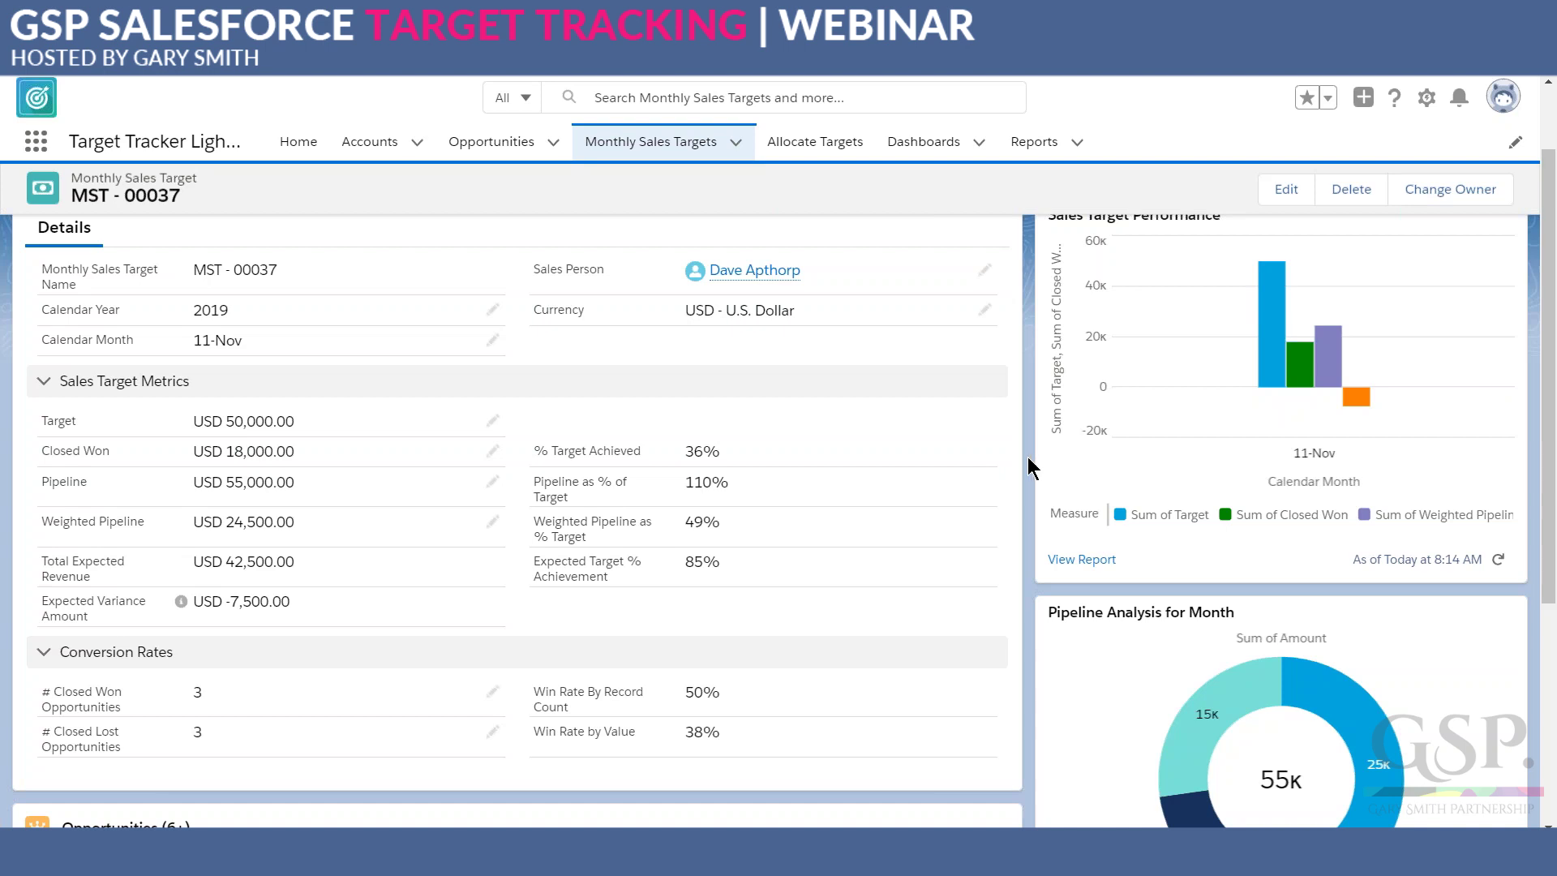
scroll(1028, 456, "down", 2)
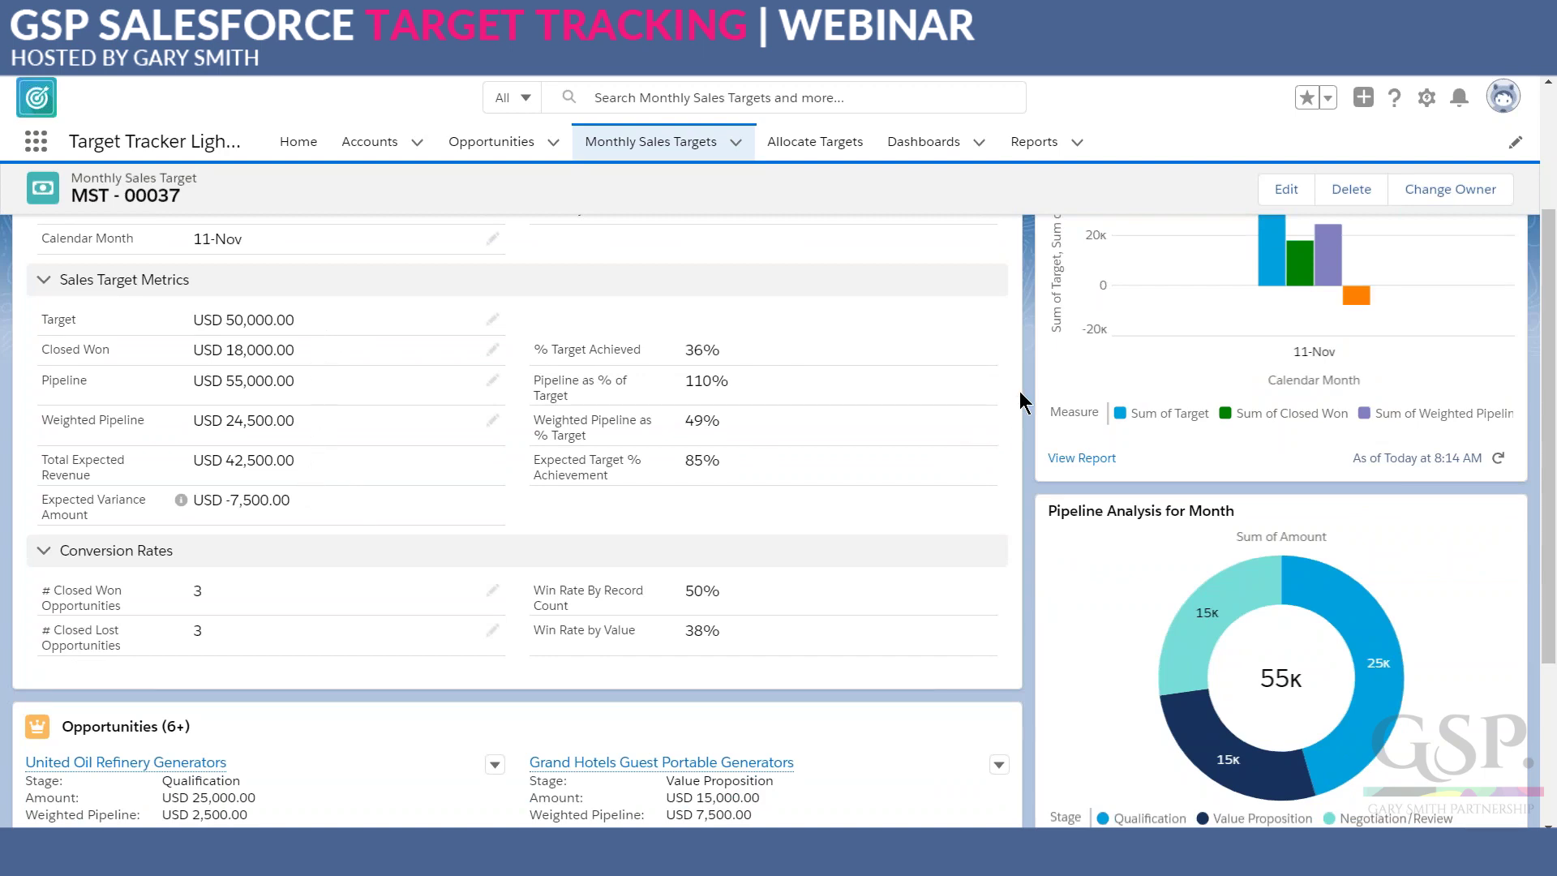
scroll(1030, 379, "down", 5)
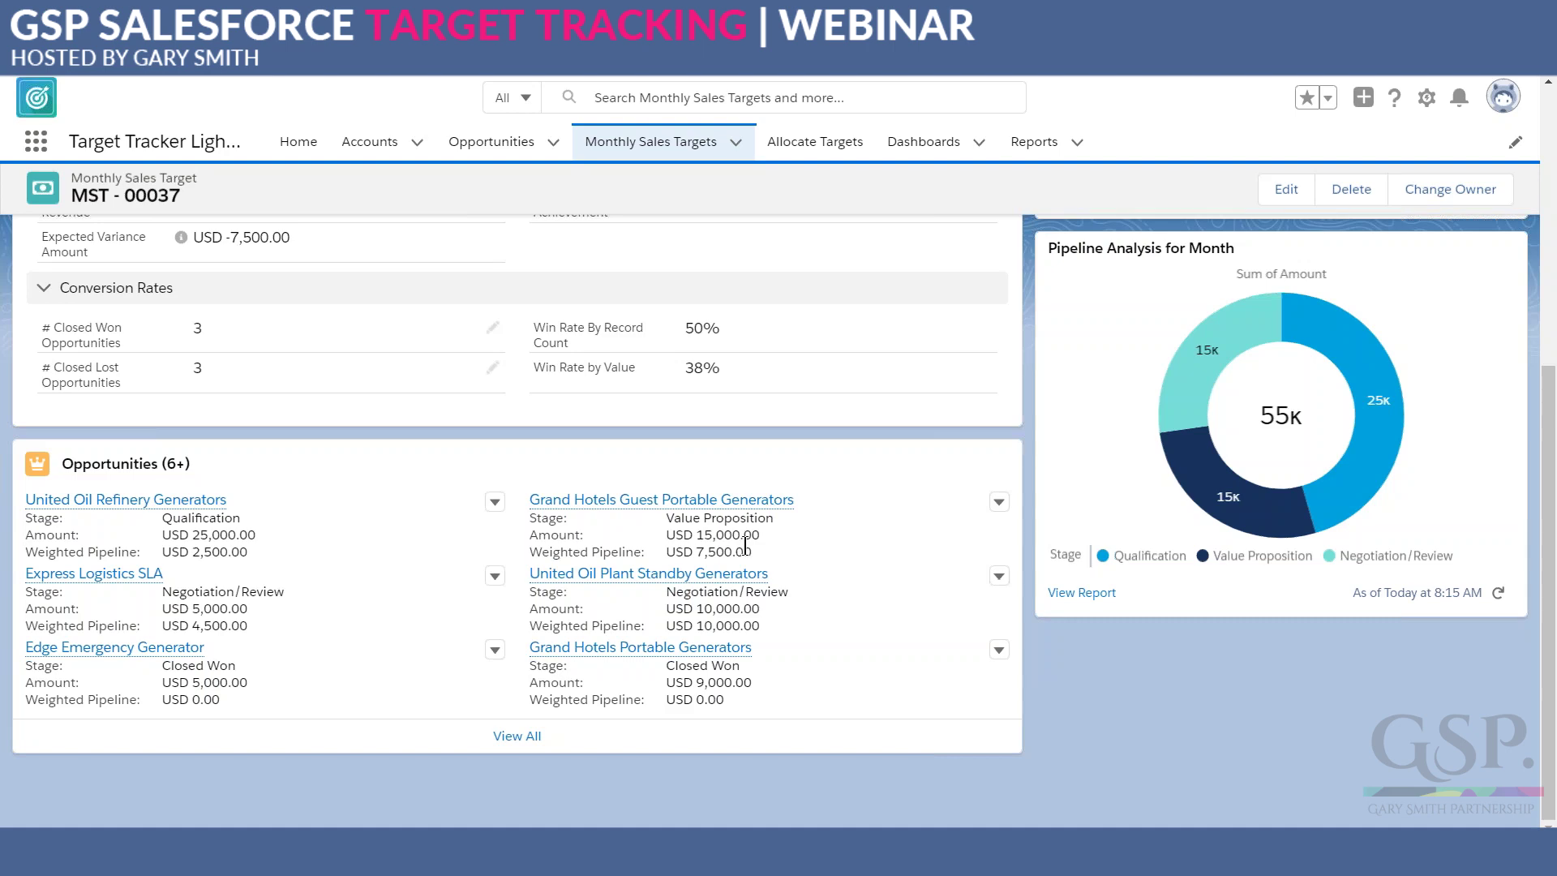
scroll(745, 545, "up", 4)
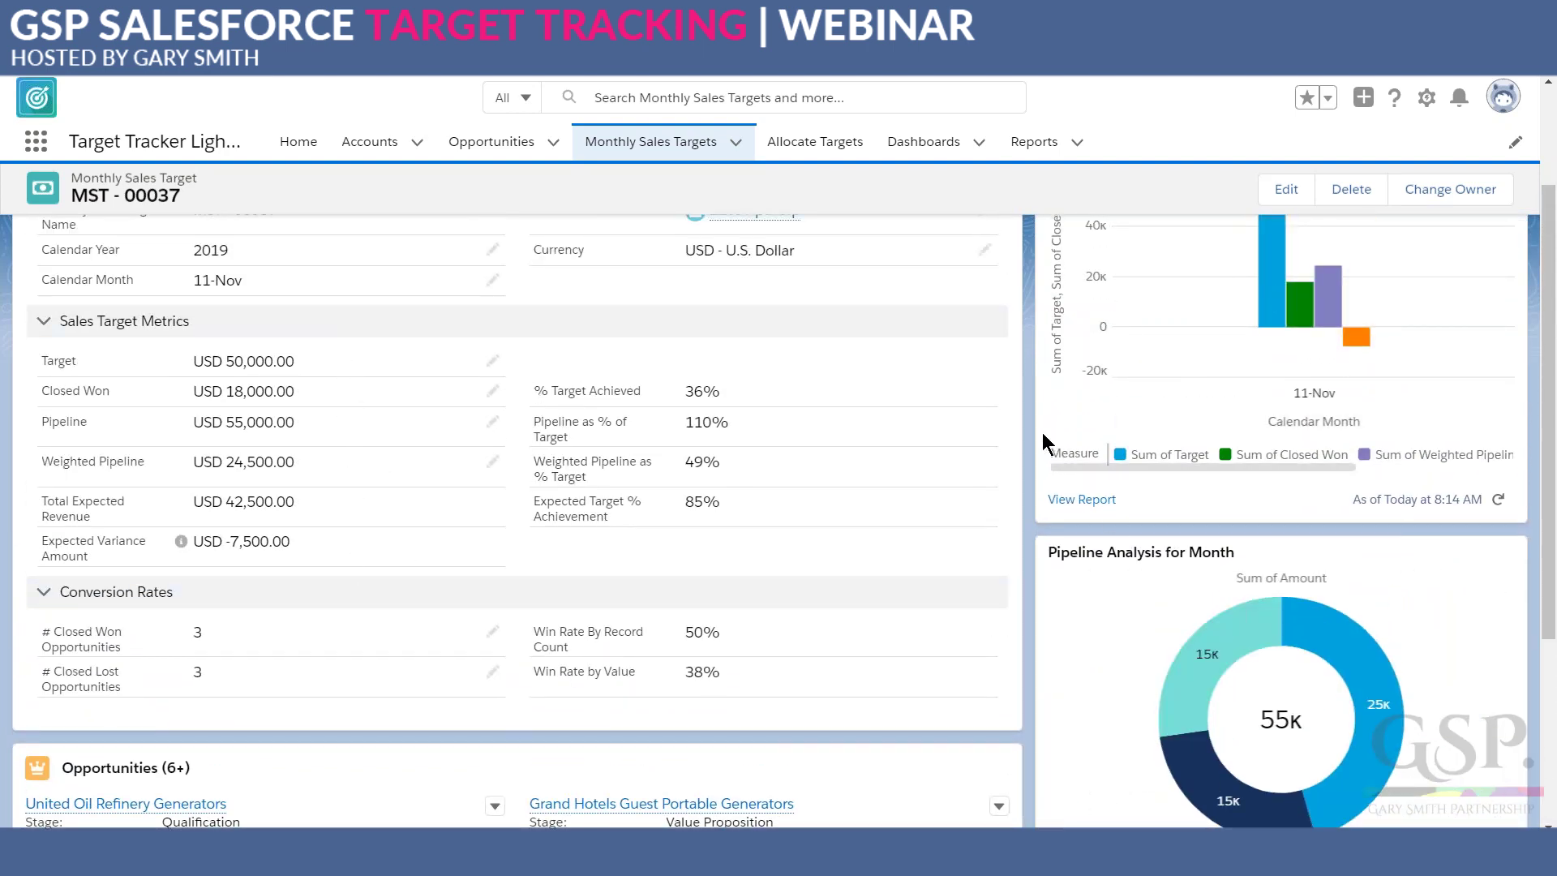
scroll(1035, 431, "down", 4)
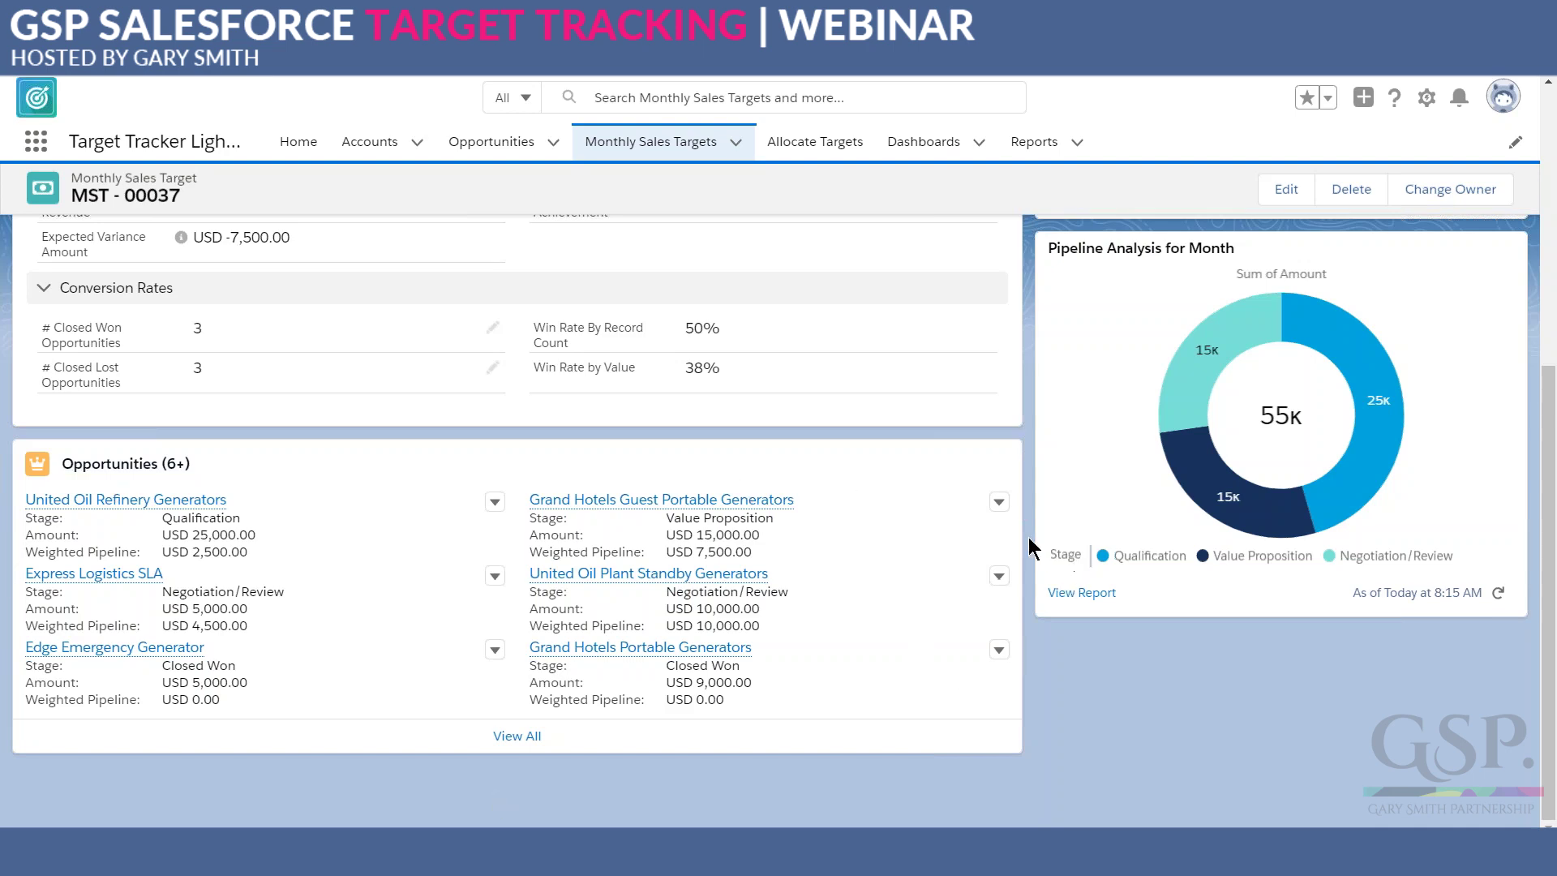
scroll(1028, 537, "up", 5)
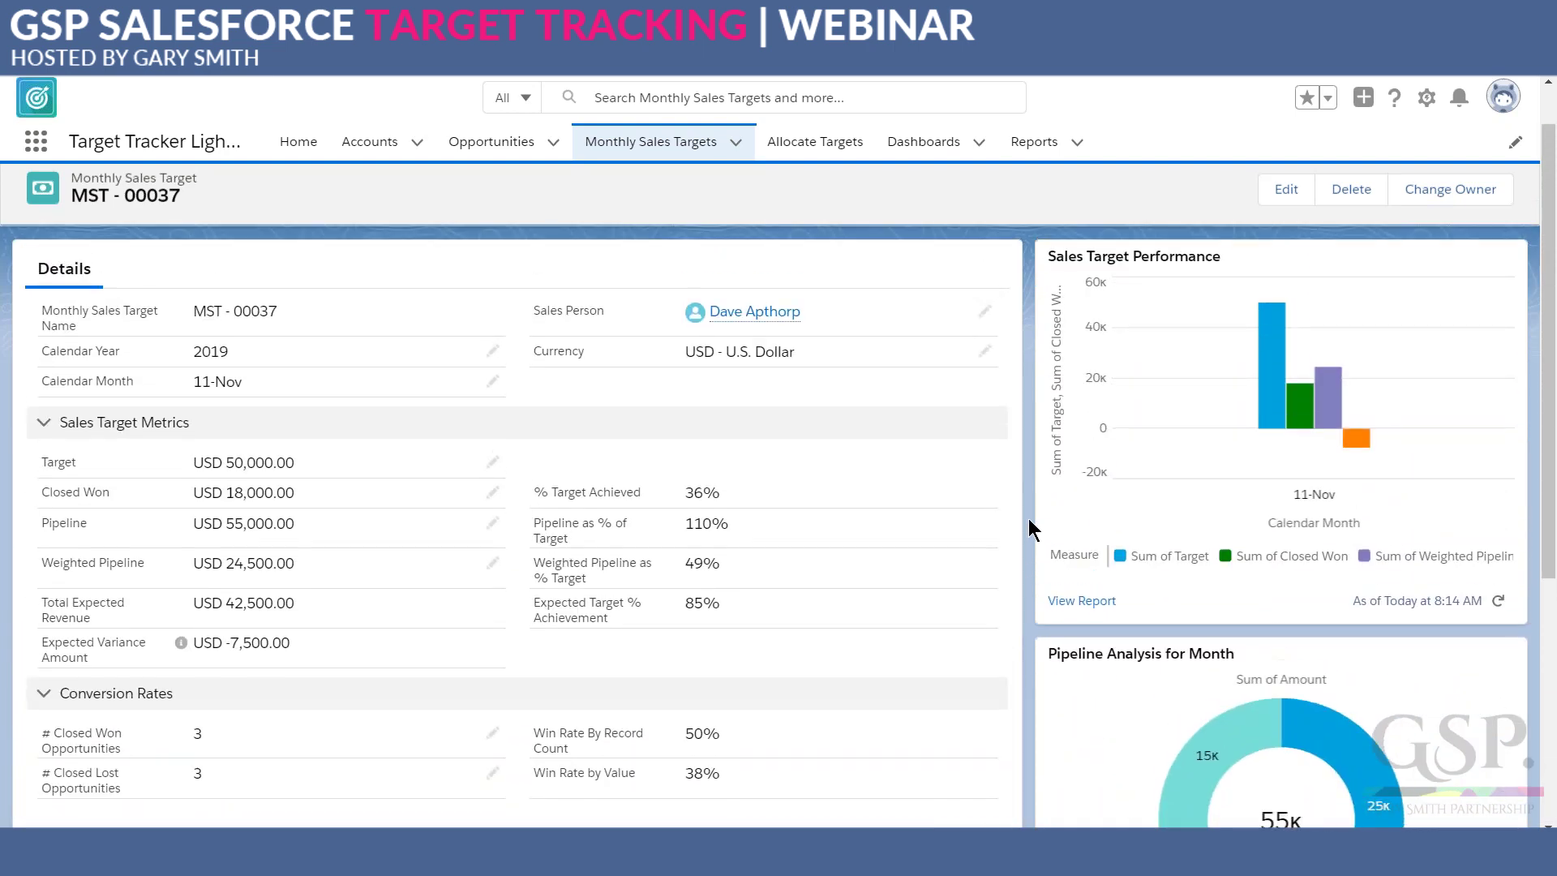
scroll(1028, 524, "down", 1)
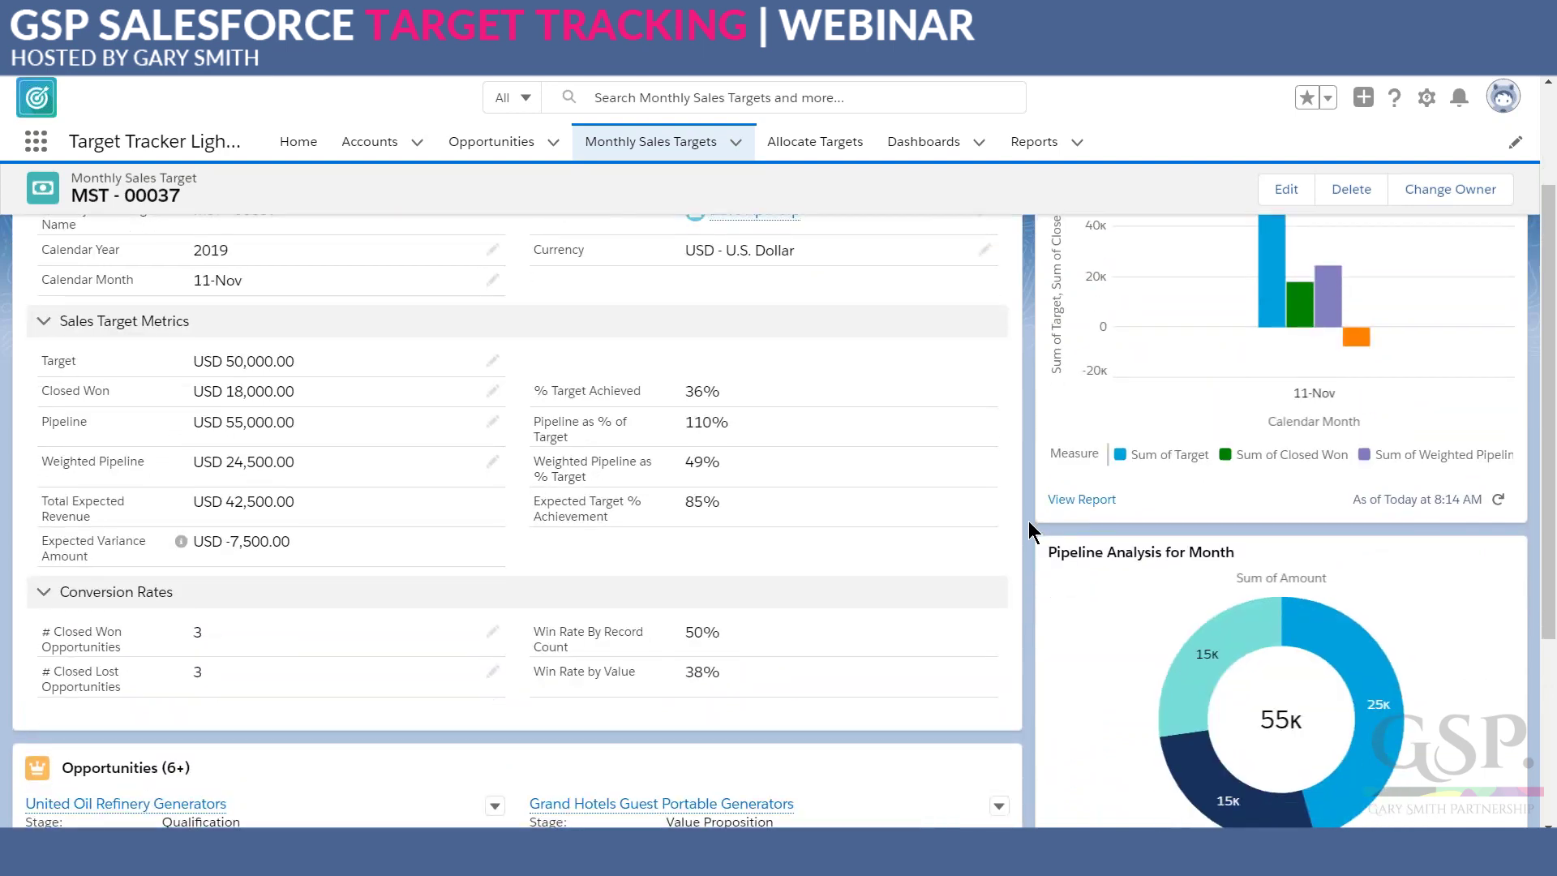
scroll(1028, 531, "down", 1)
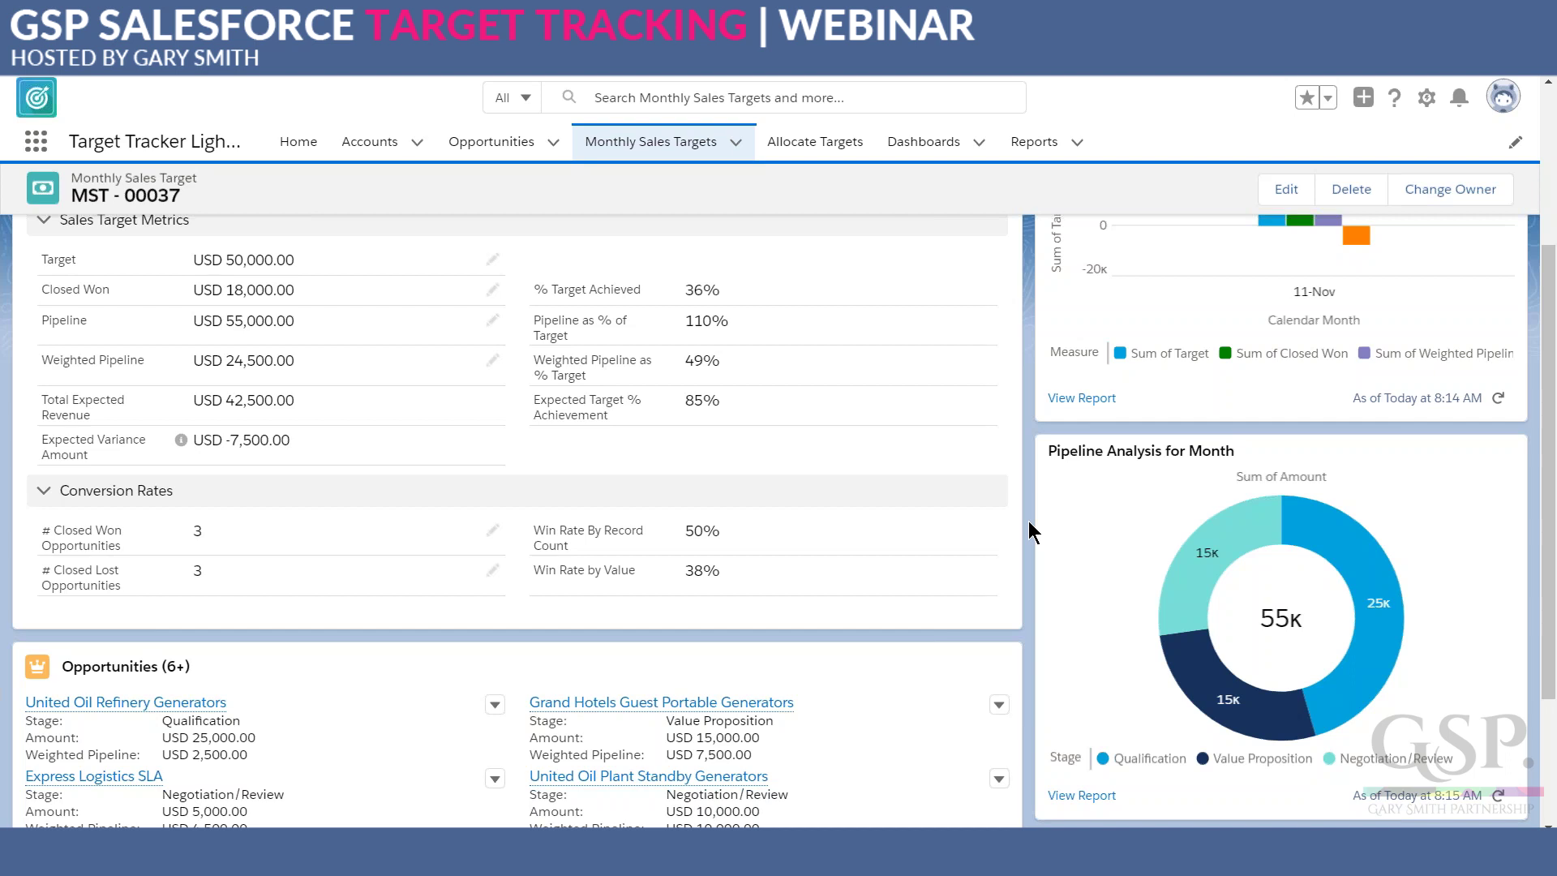
scroll(1028, 521, "up", 1)
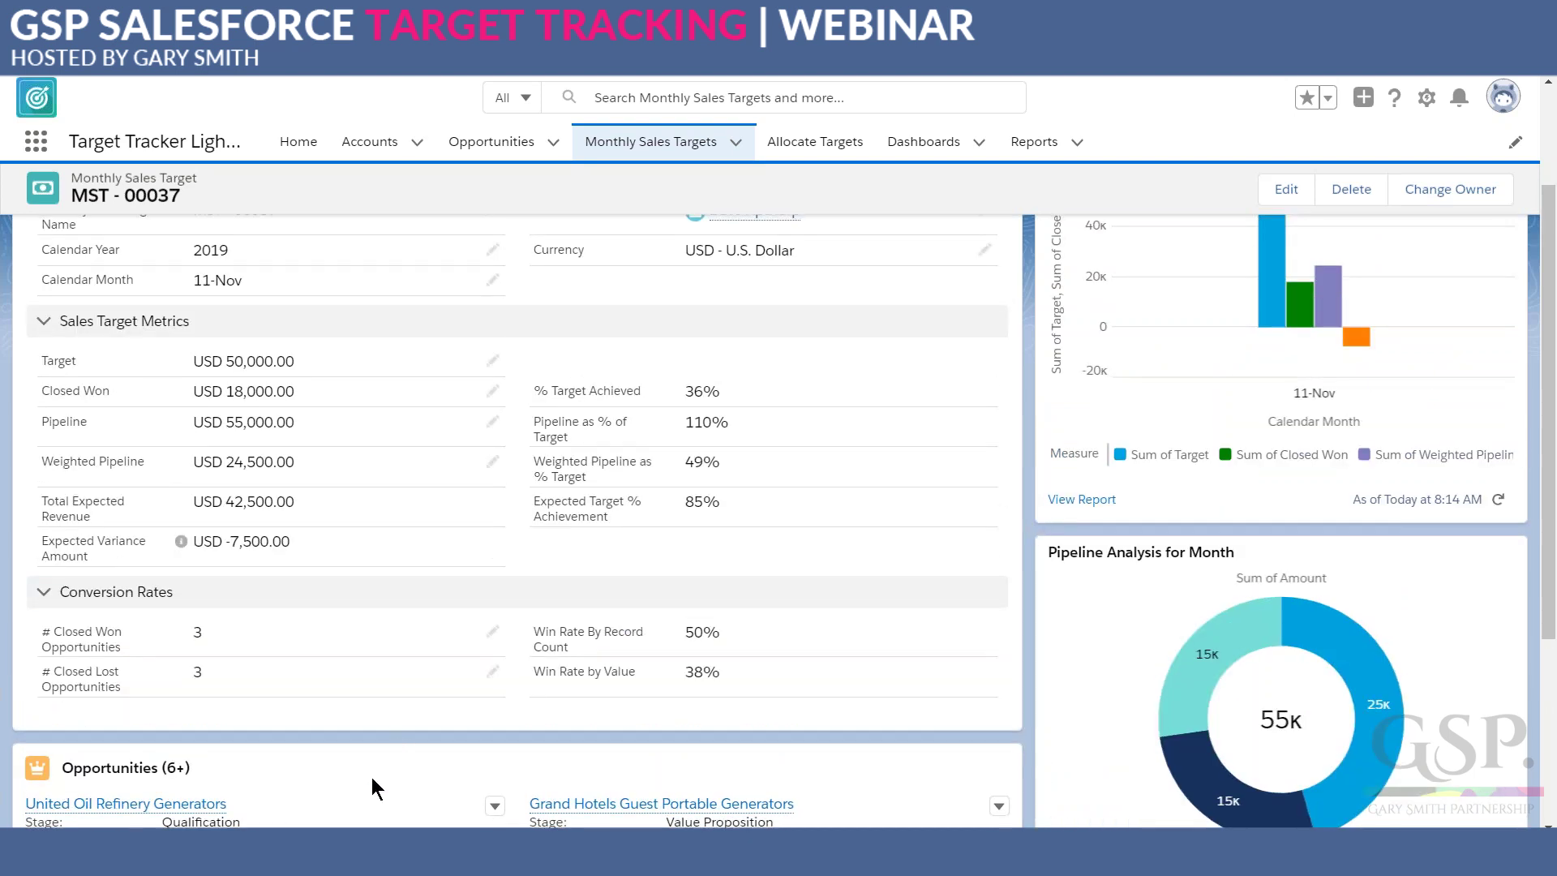
- Open the United Oil Refinery Generators opportunity in a new browser tab and show its detail fields
right_click(140, 804)
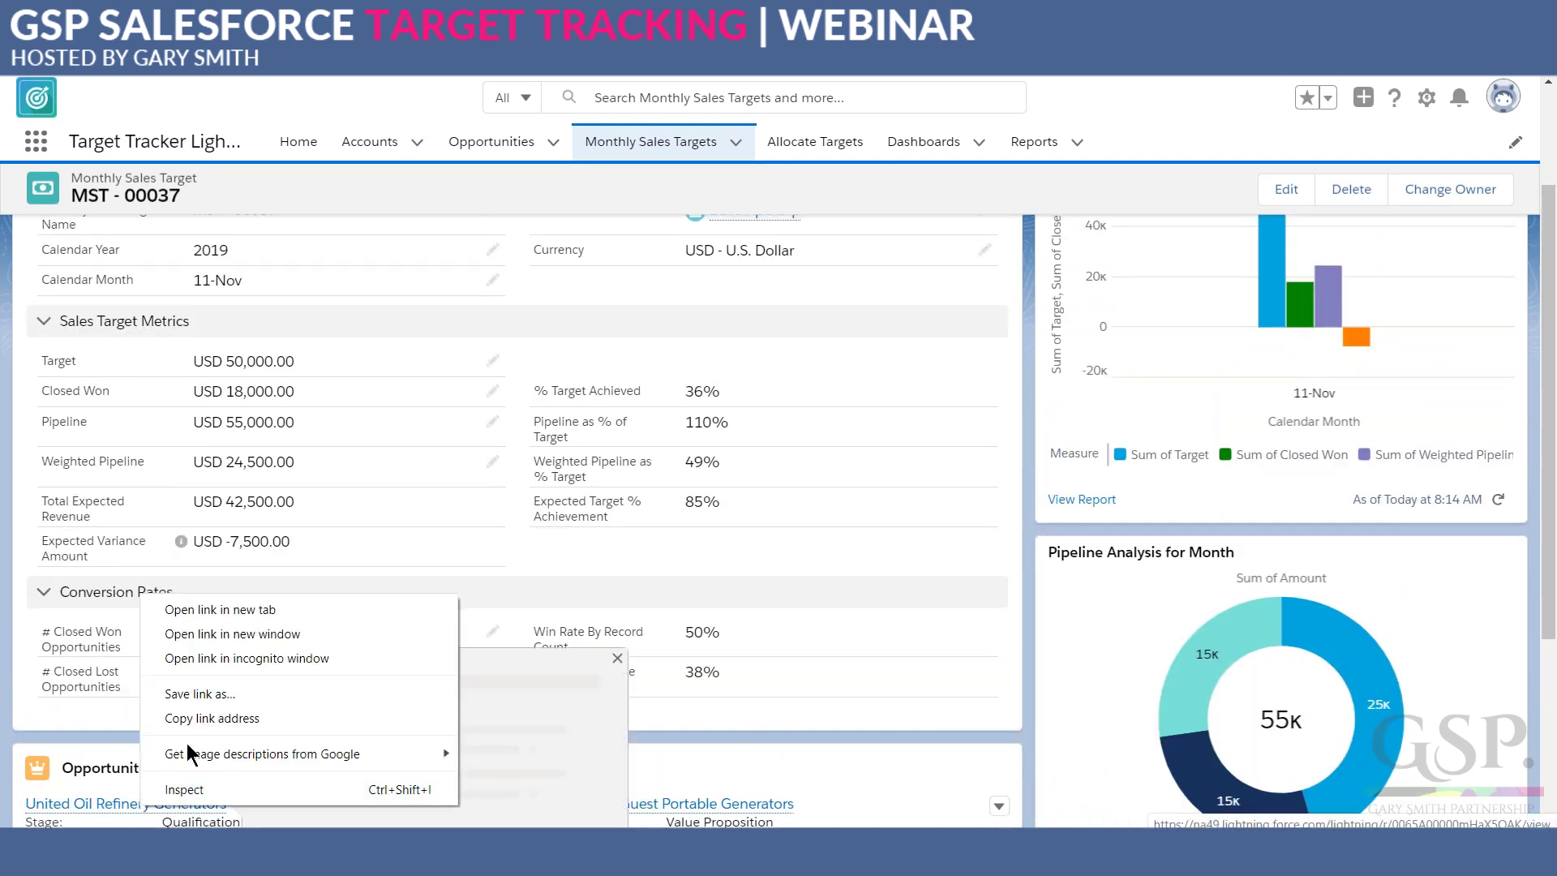
left_click(221, 608)
left_click(649, 18)
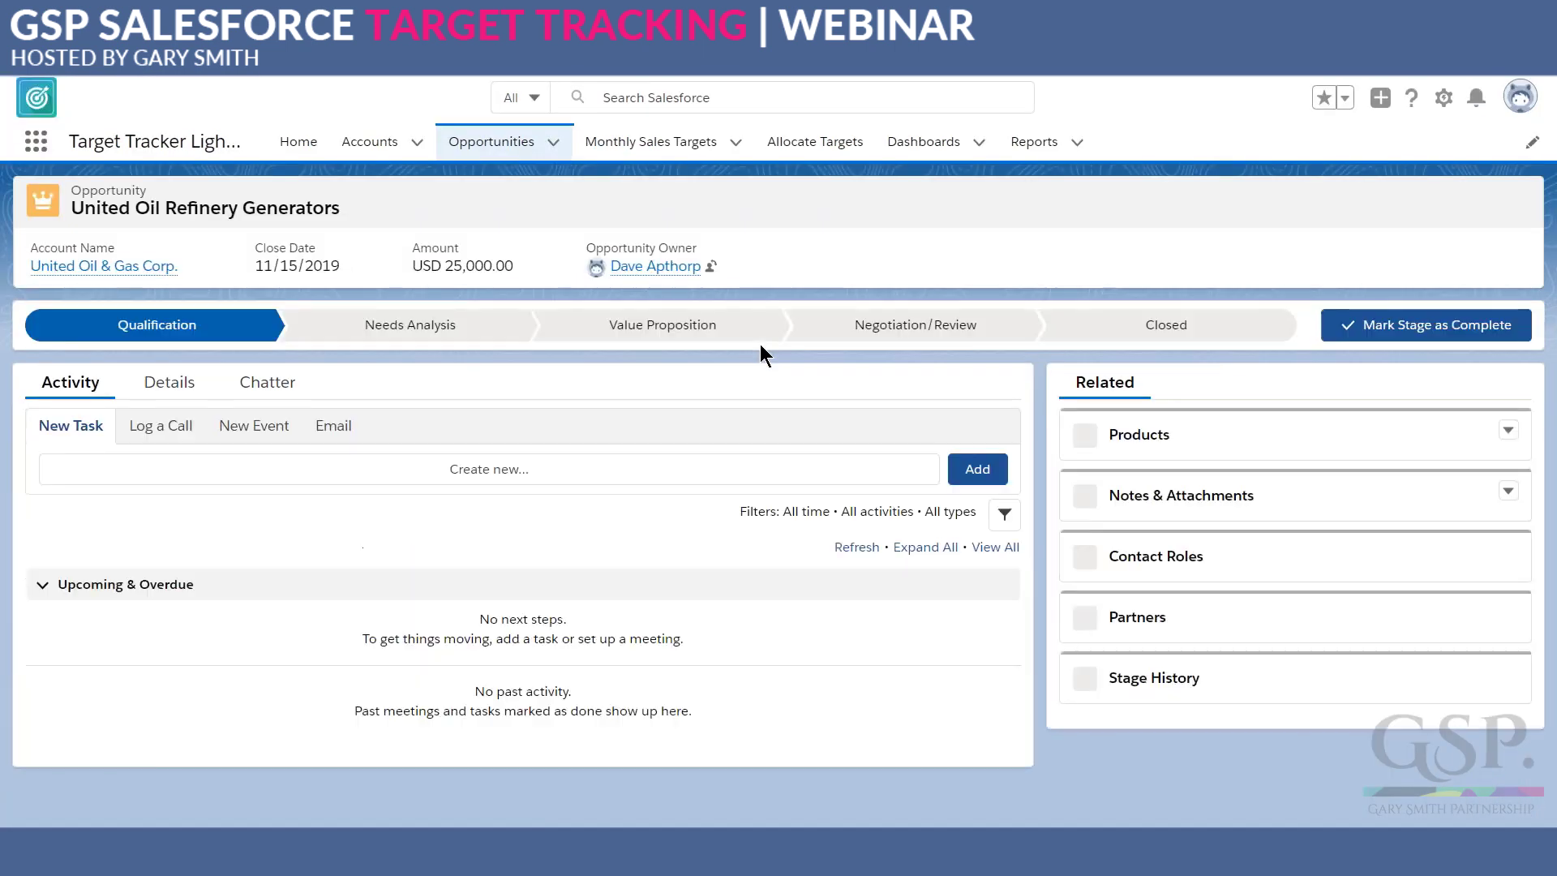
left_click(168, 383)
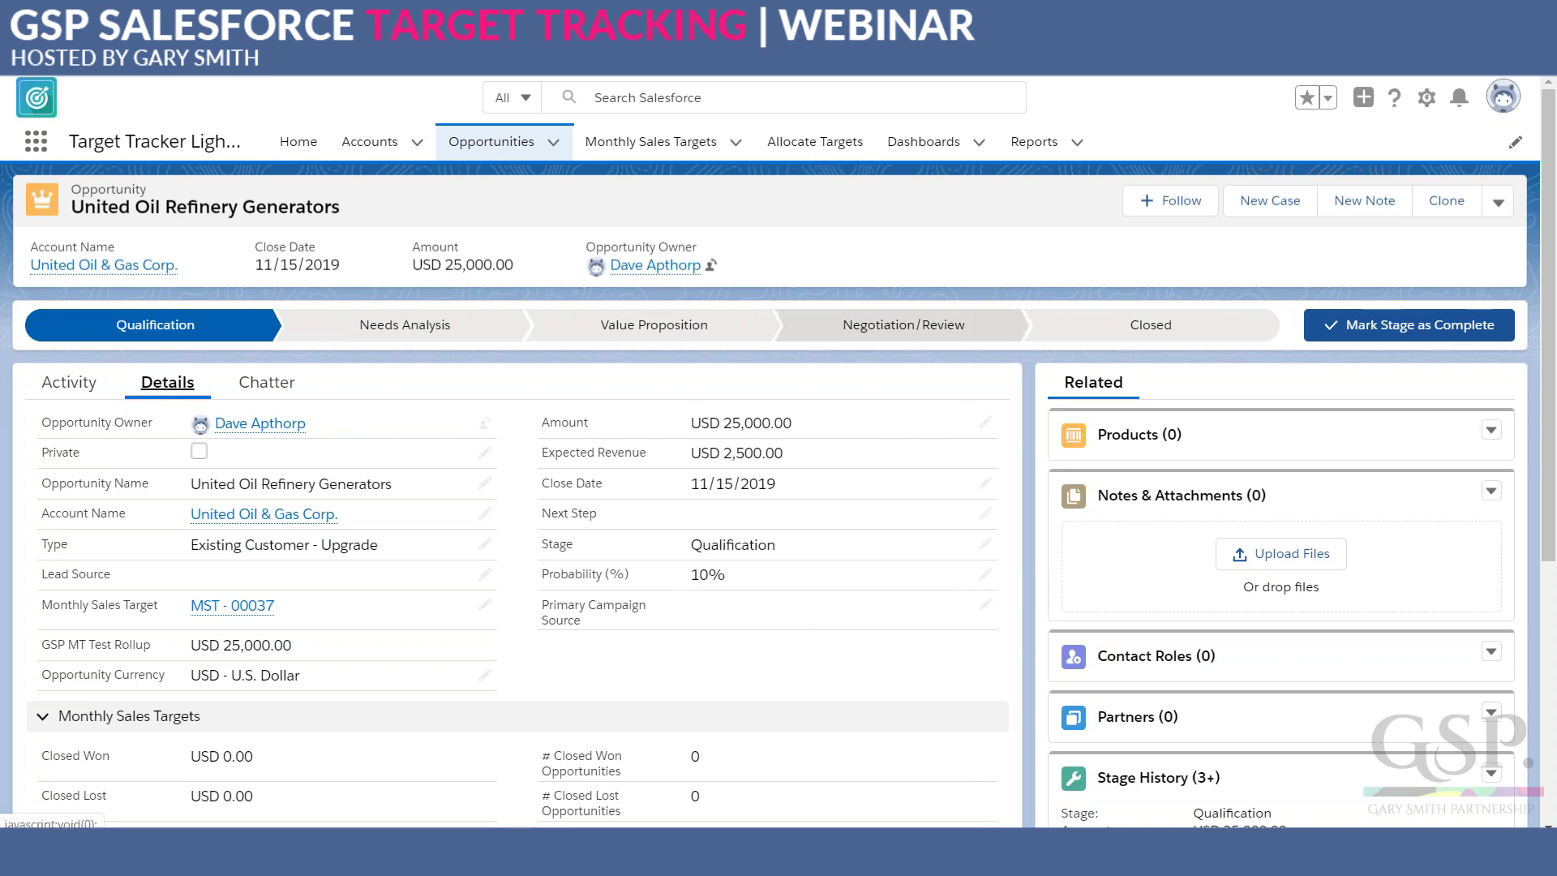
- Return to the MST - 00037 target record and review its conversion rates and linked opportunities
left_click(640, 28)
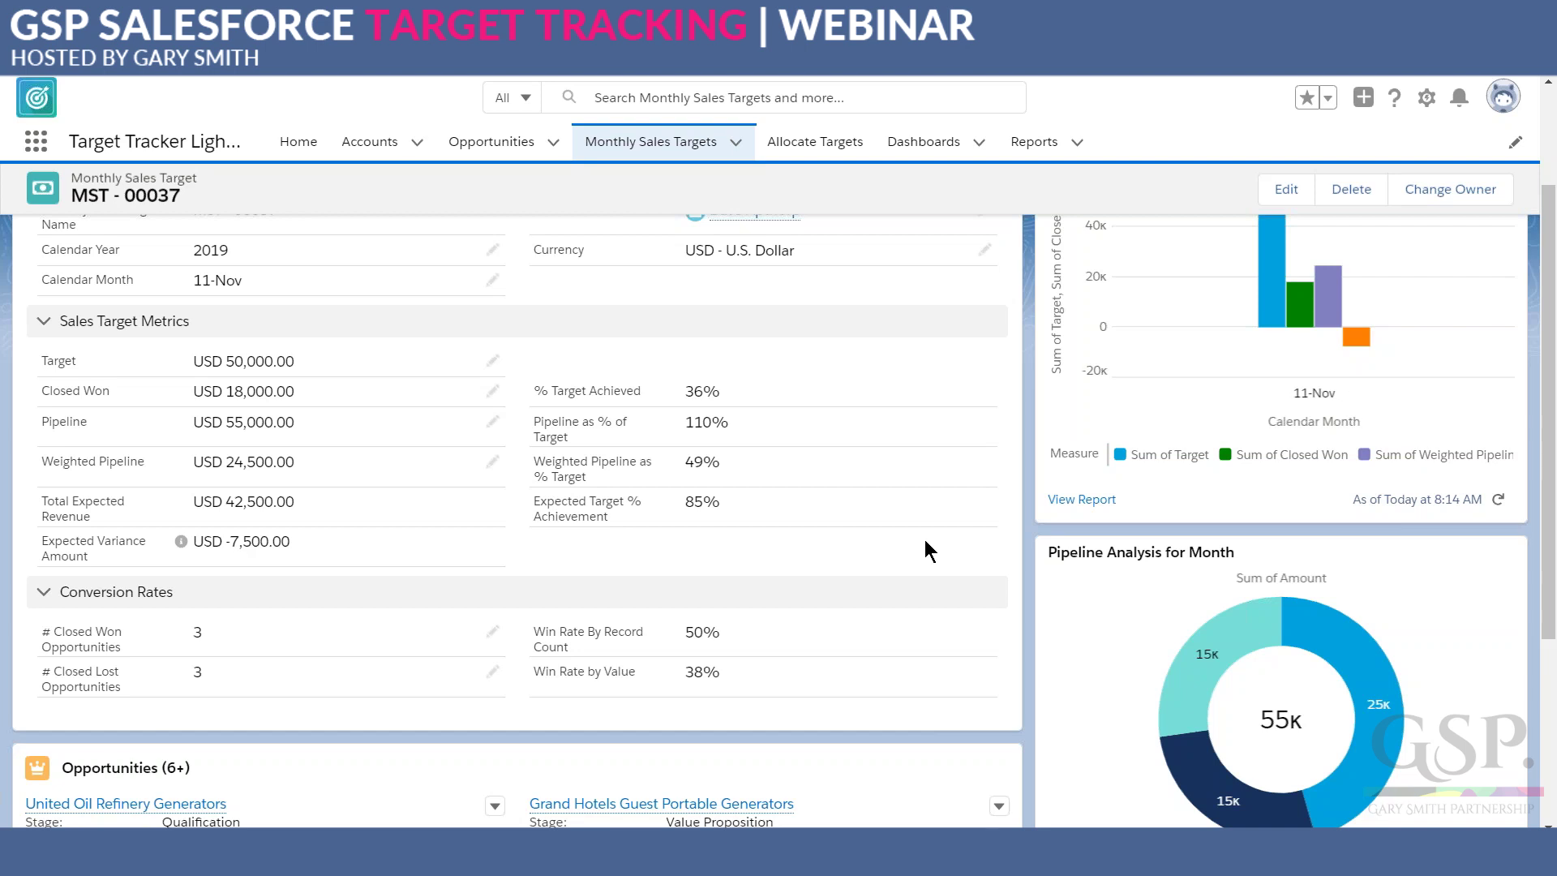
scroll(924, 538, "up", 2)
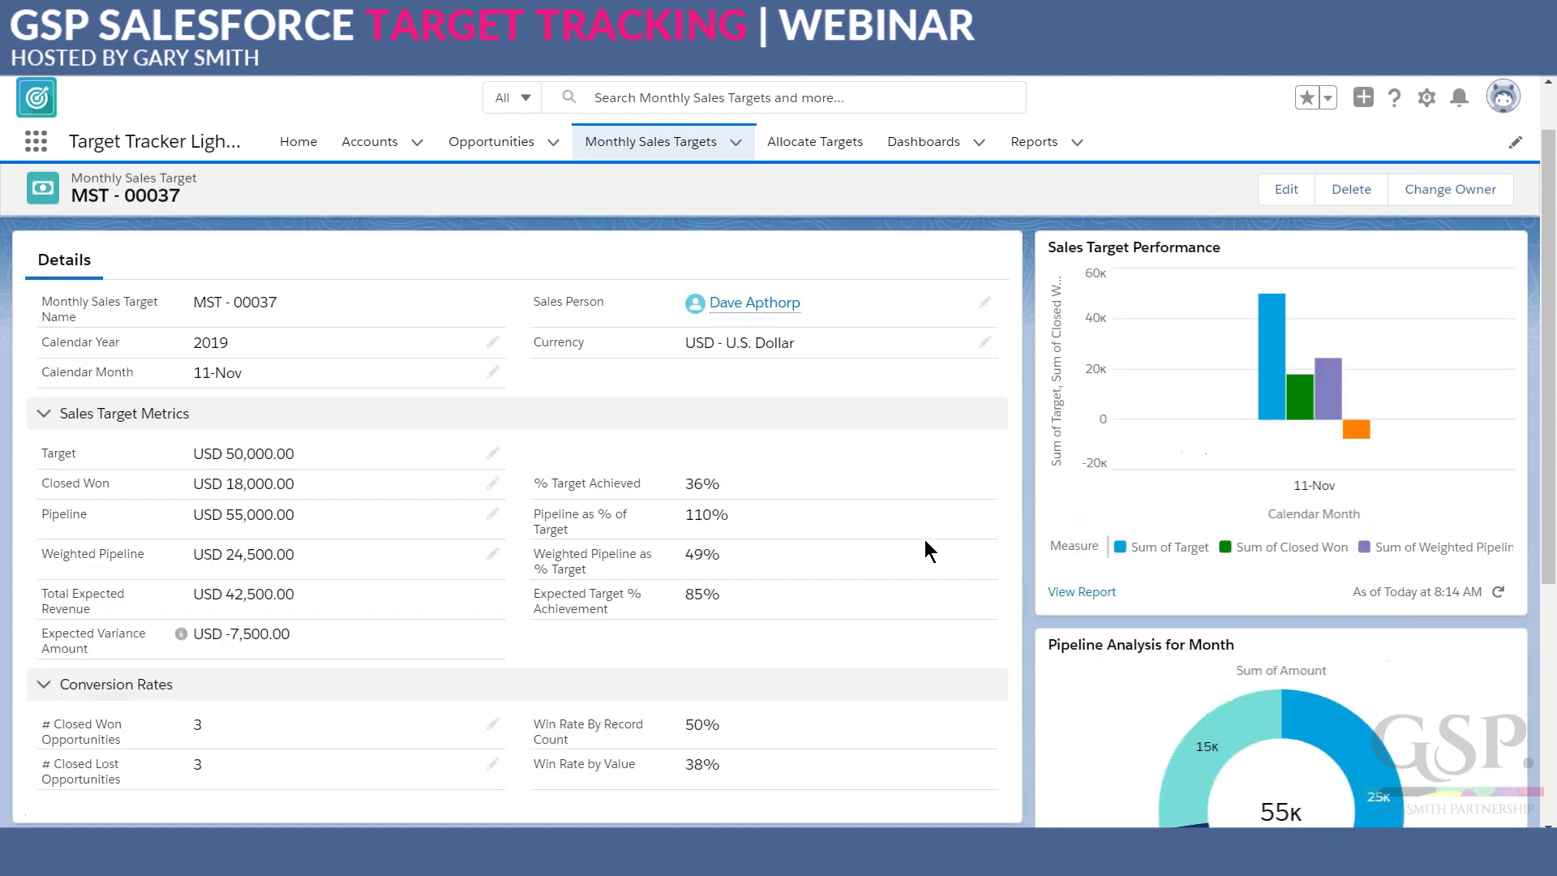
scroll(925, 538, "down", 3)
scroll(925, 551, "down", 3)
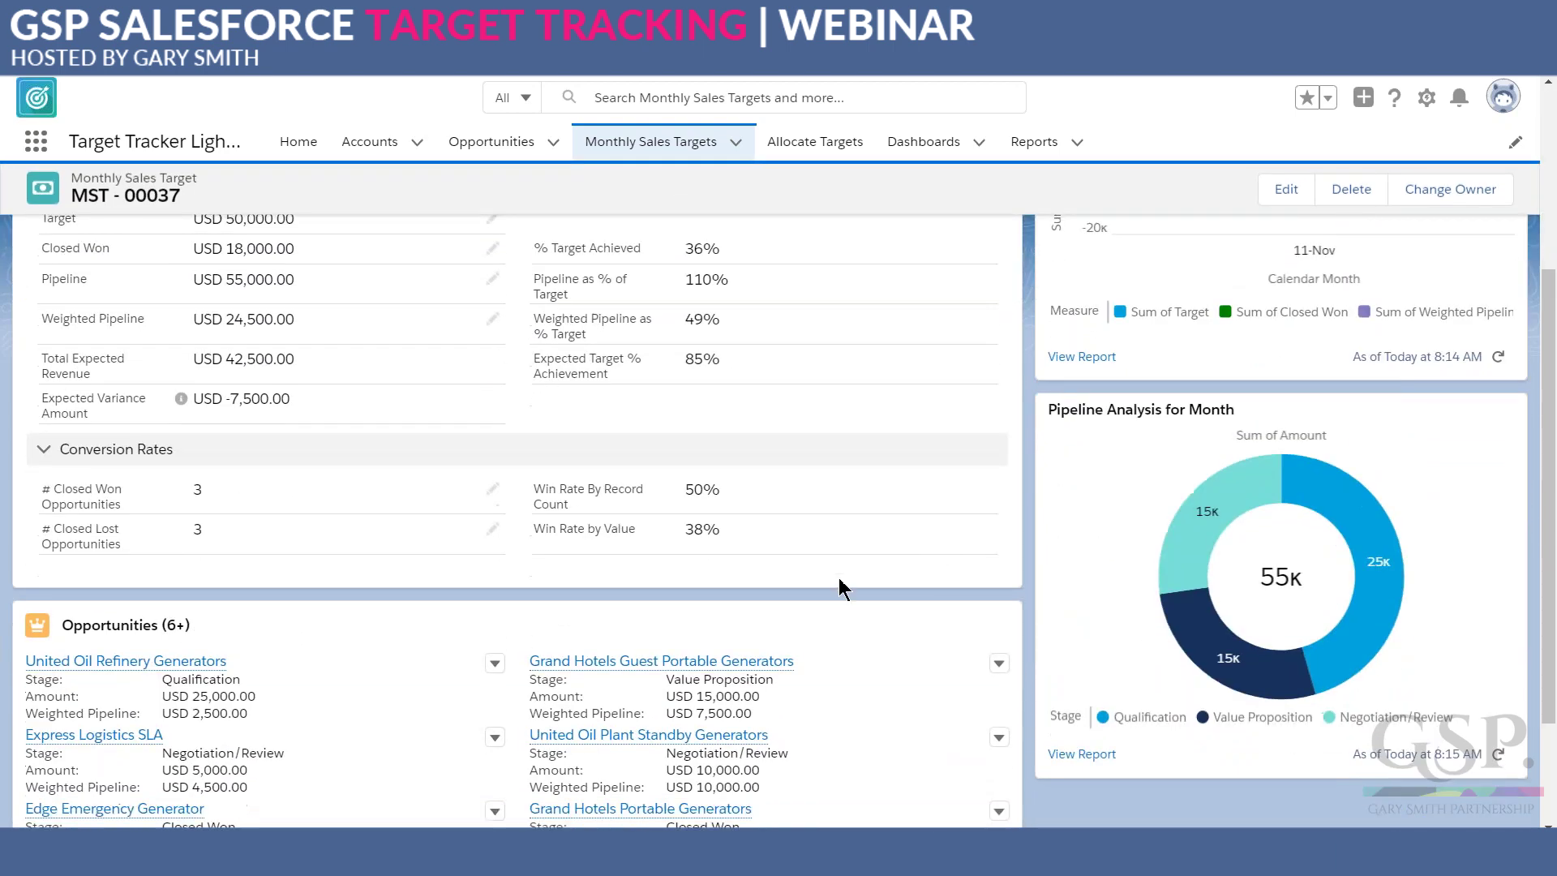
scroll(231, 527, "down", 1)
scroll(245, 508, "down", 2)
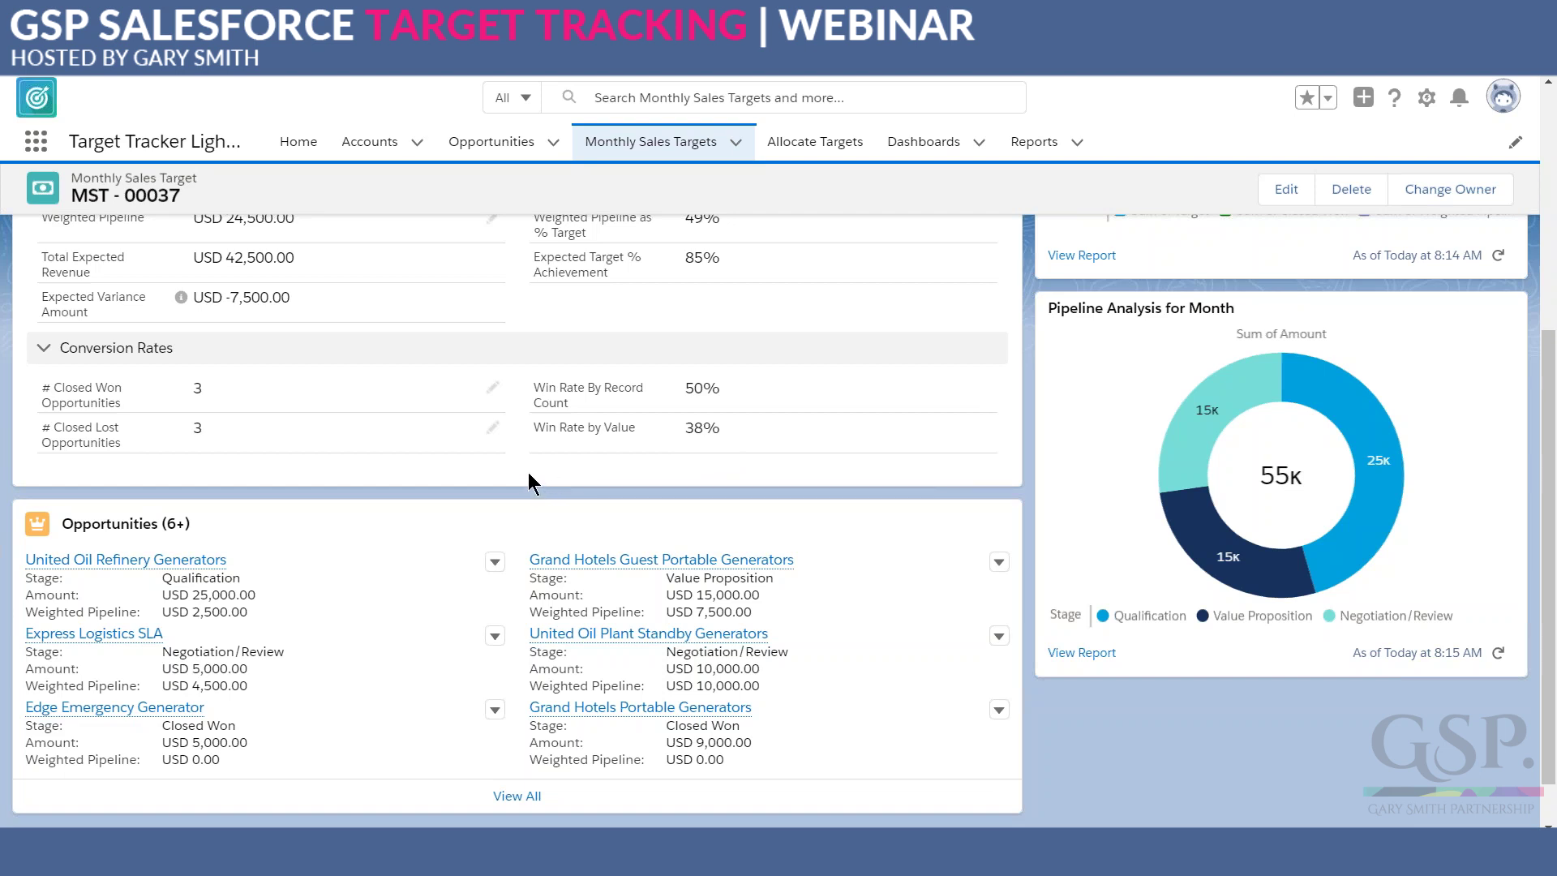
scroll(527, 473, "up", 3)
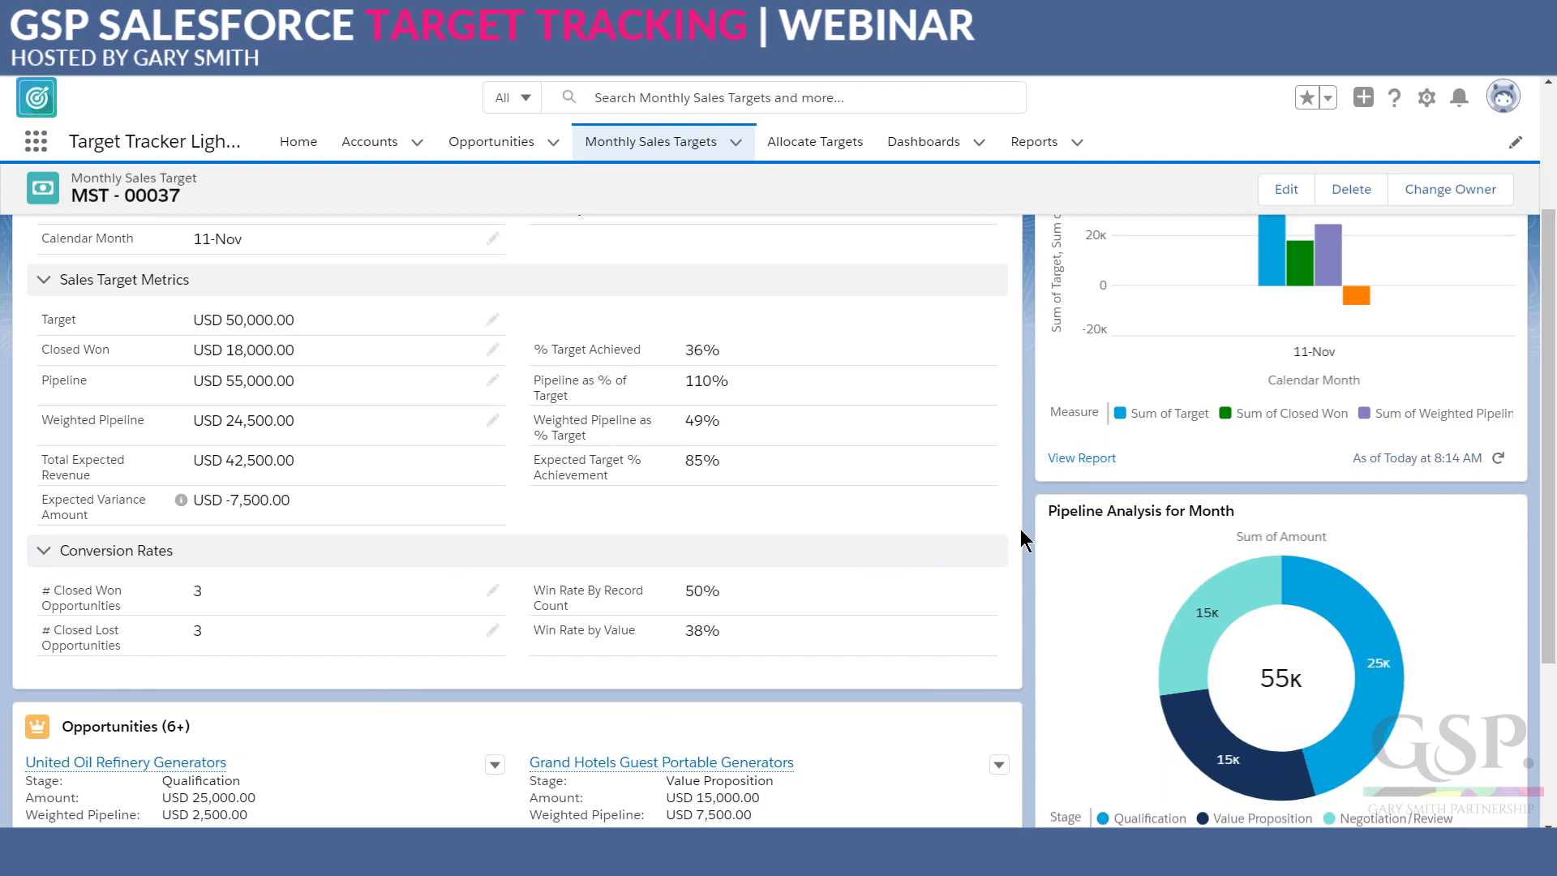
scroll(1020, 529, "up", 3)
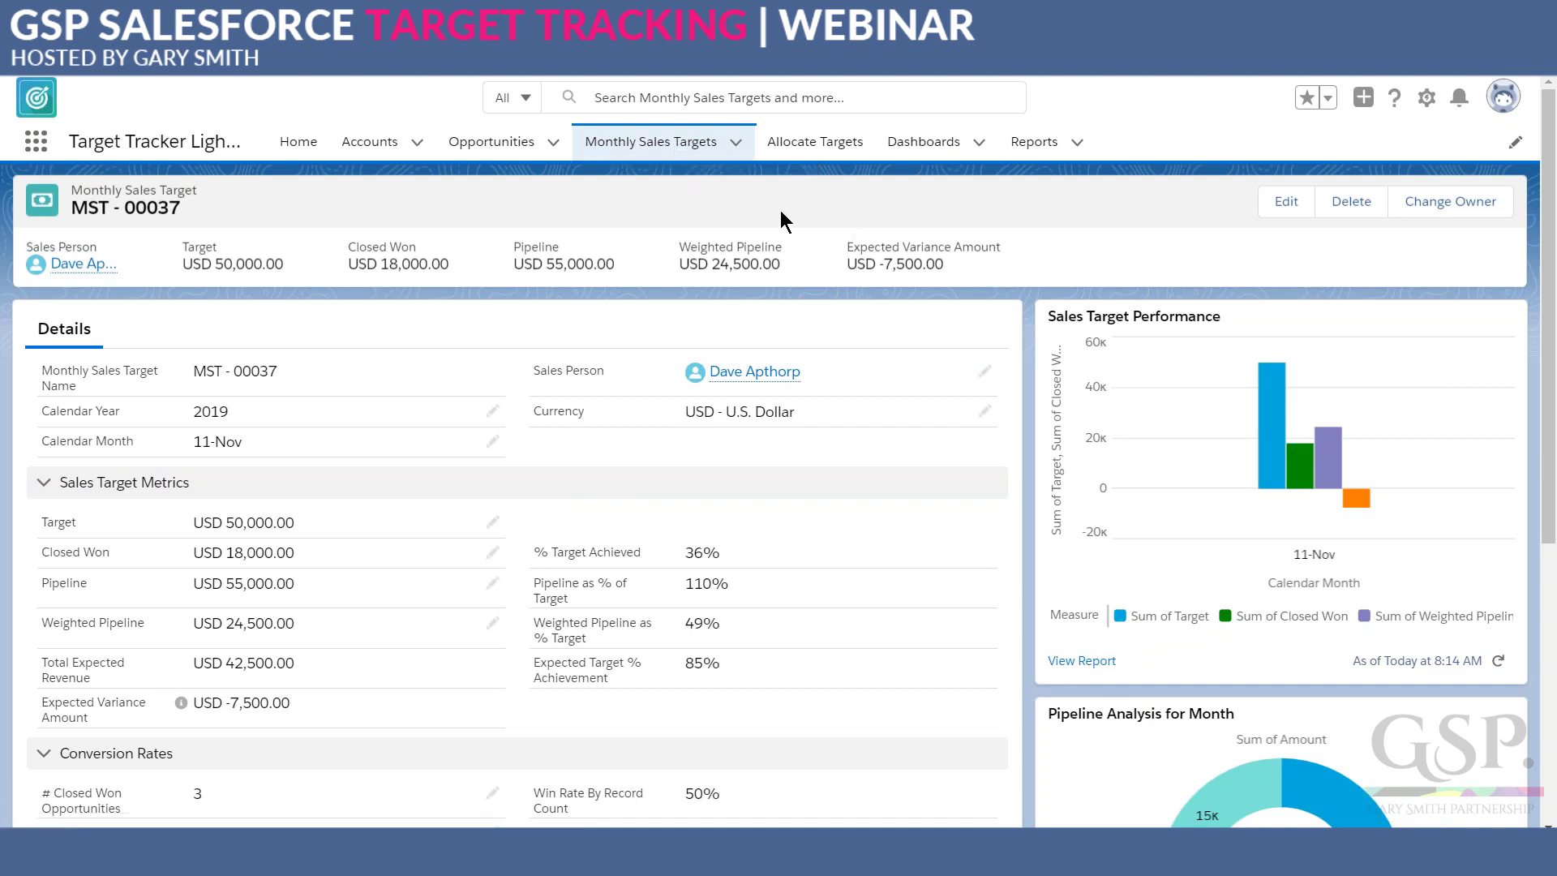
- Show the monthly sales targets in the All Targets This Month list view
left_click(648, 148)
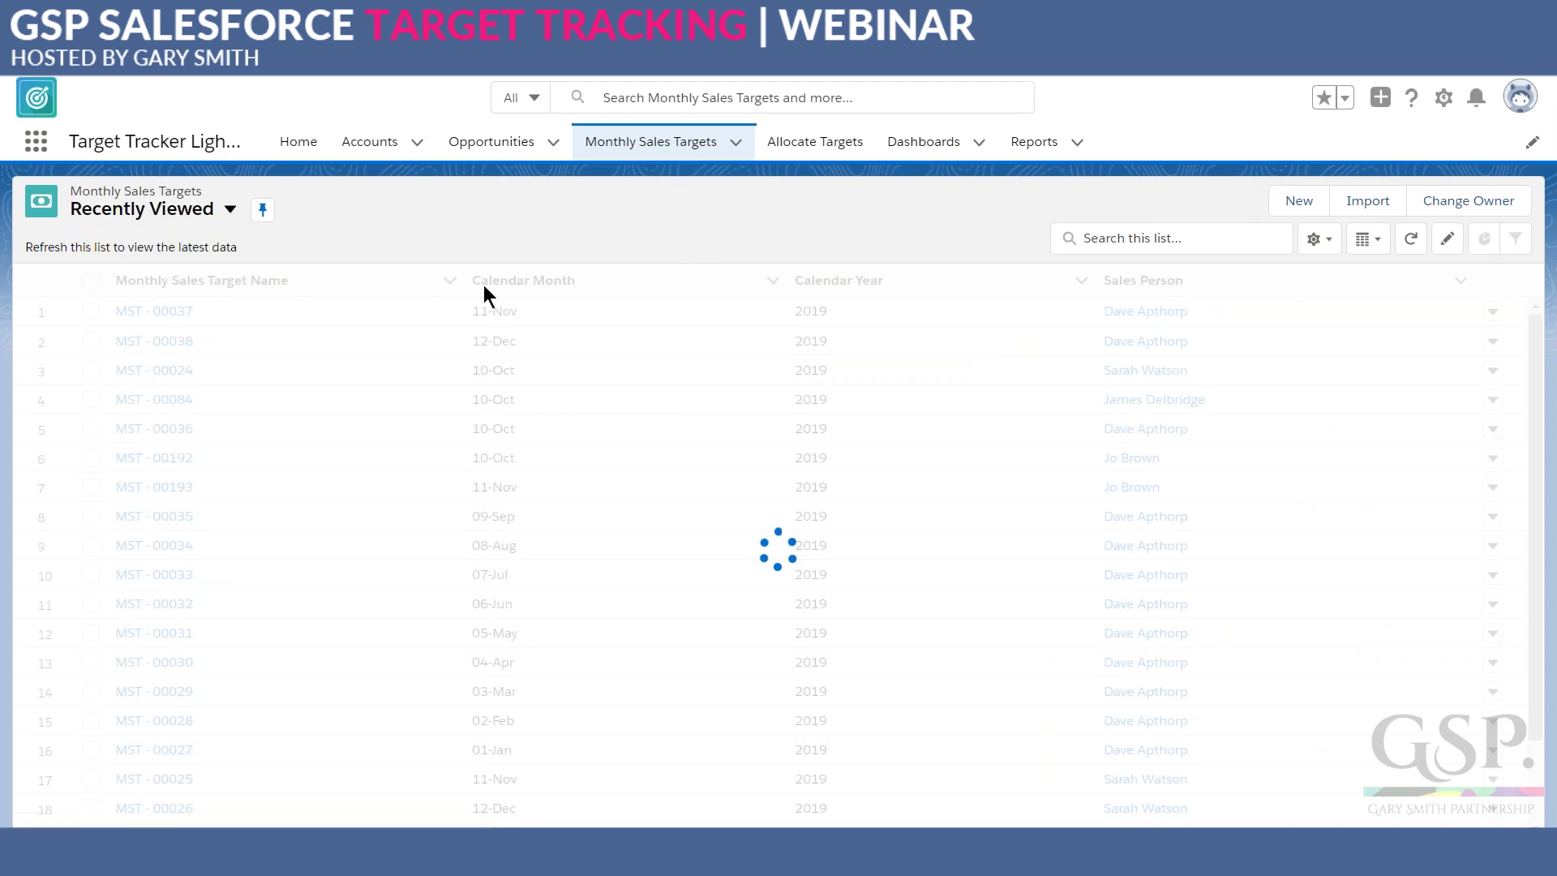
left_click(230, 210)
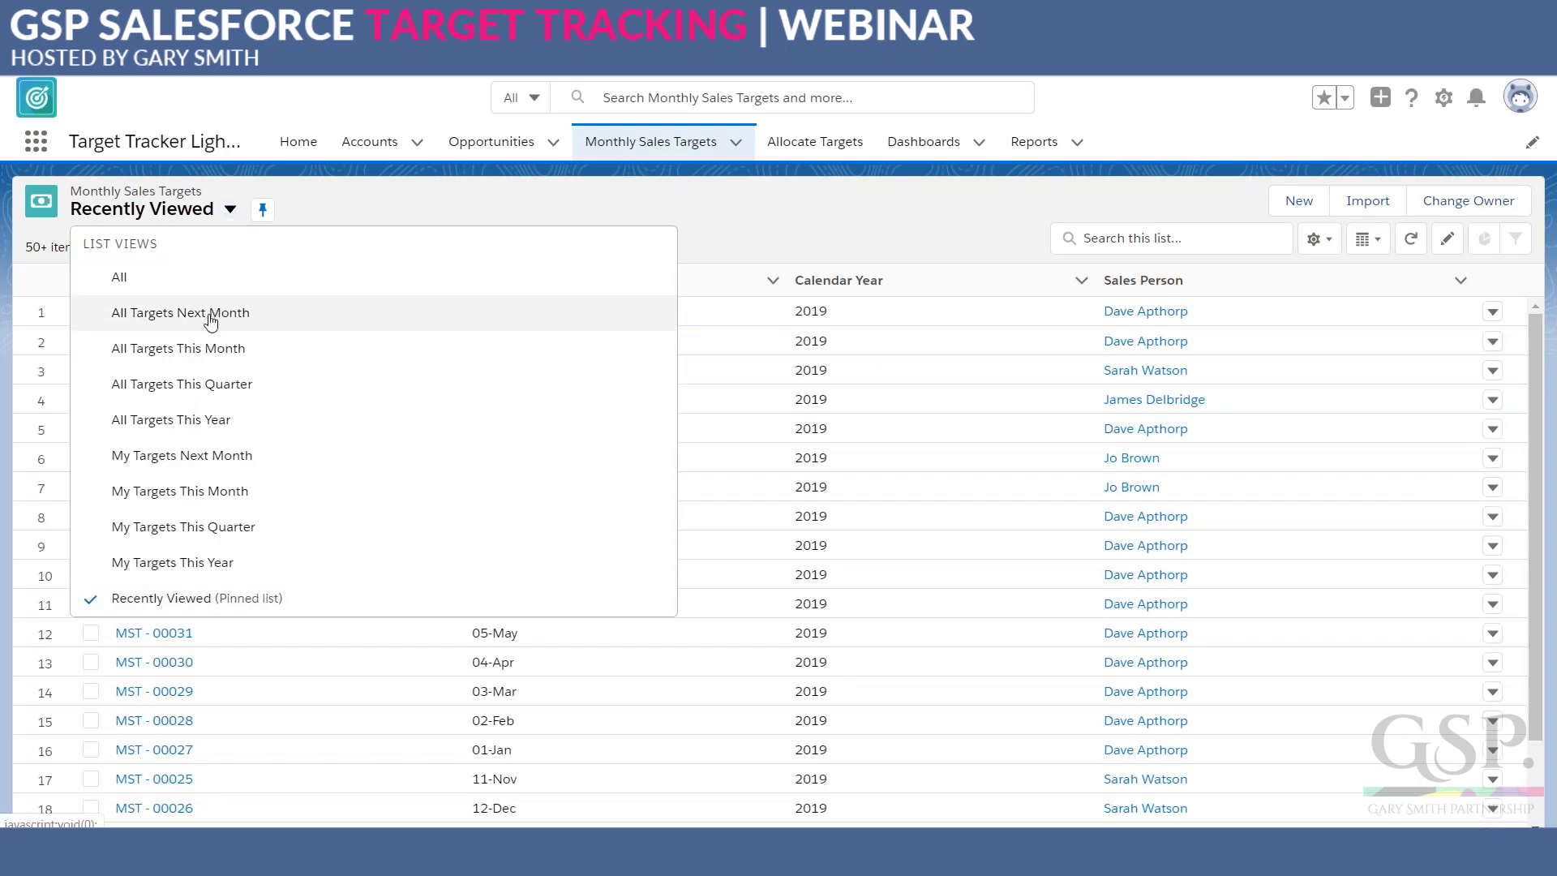
left_click(209, 349)
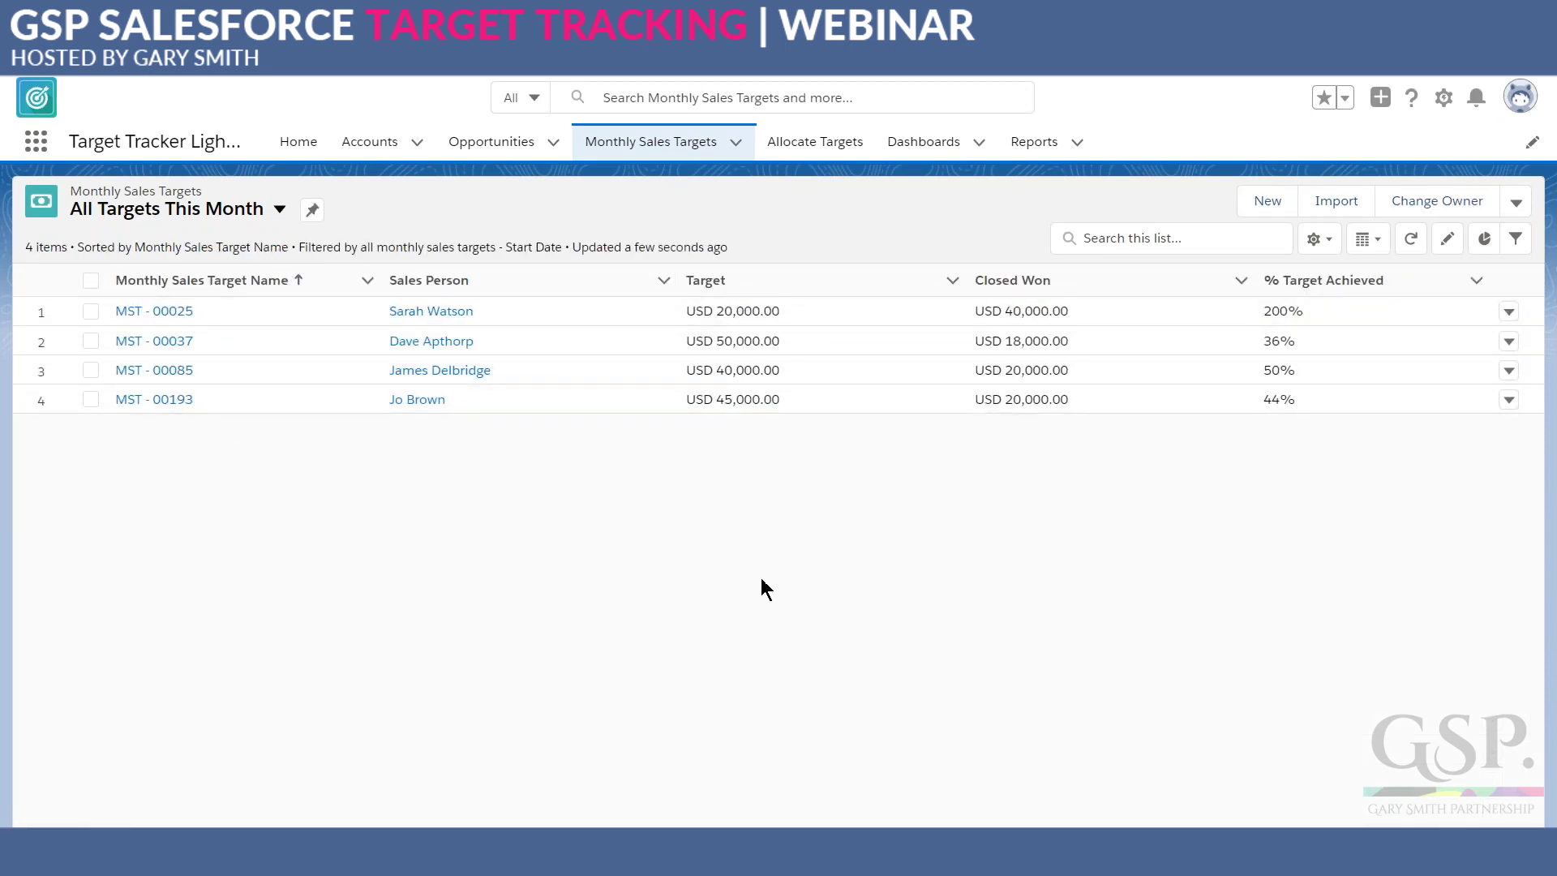
- Display the 2019 monthly target allocation grid for a sales person
left_click(817, 143)
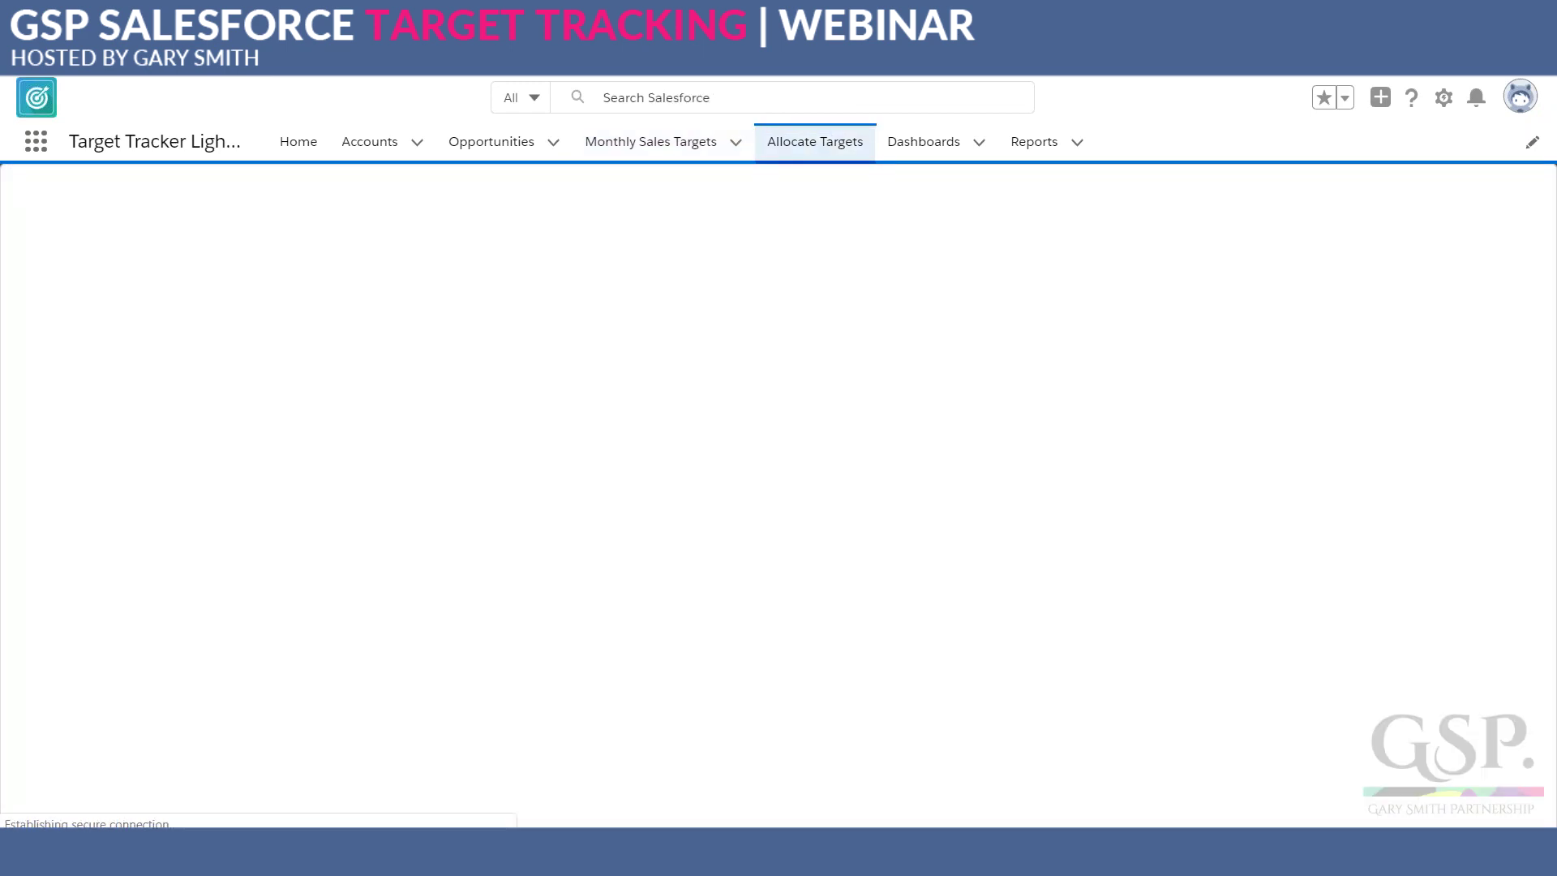
left_click(60, 365)
left_click(506, 266)
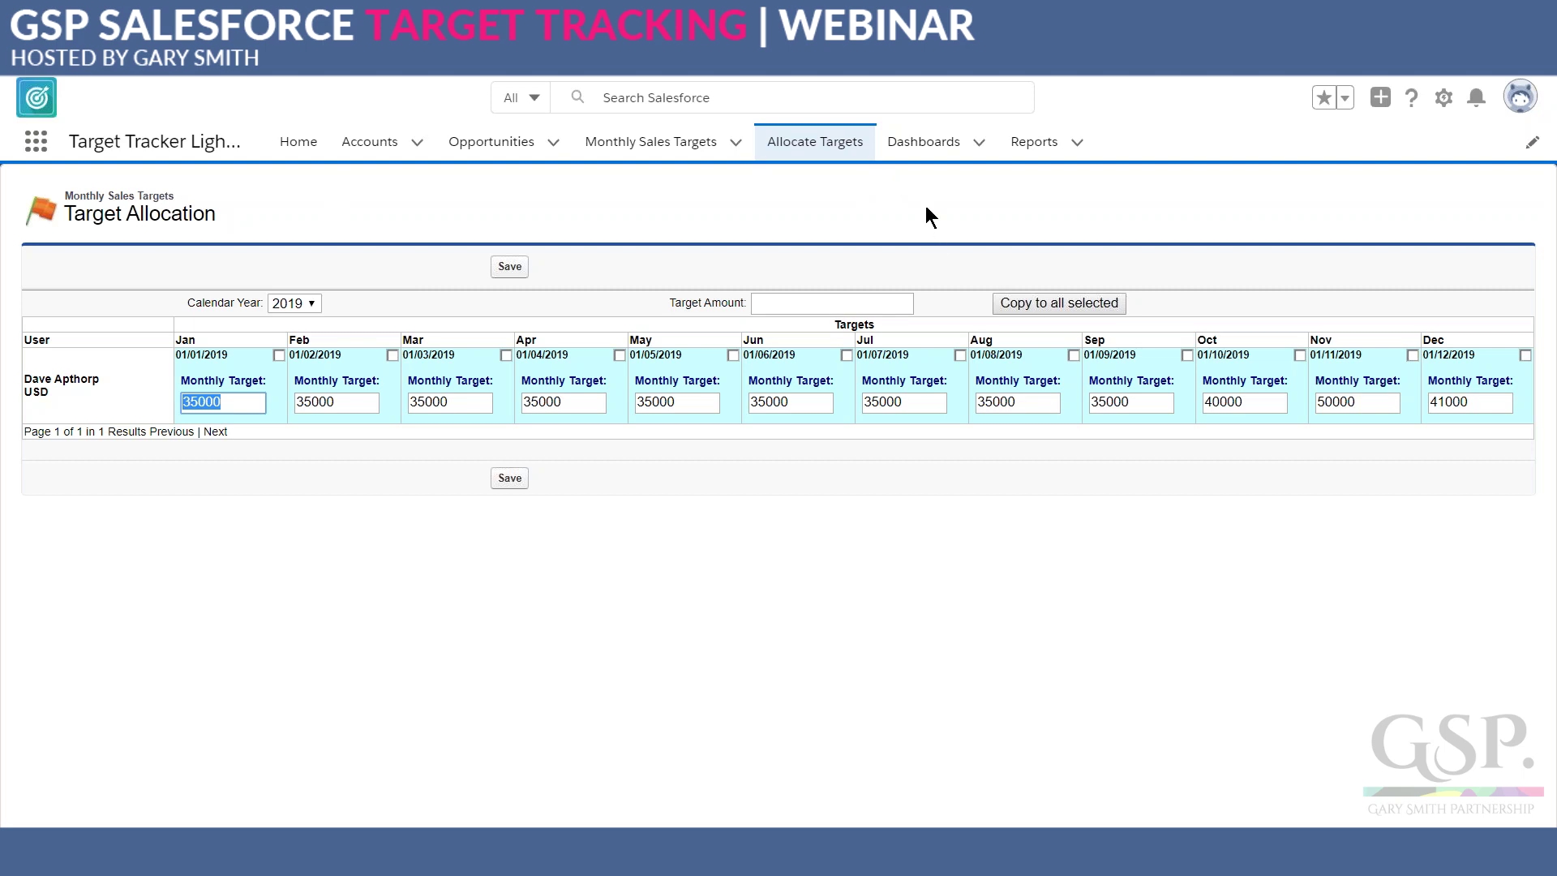
- View the report behind This Month, Sales vs Target on the Company Target Overview (Lightning) dashboard, and return to the dashboard
left_click(915, 145)
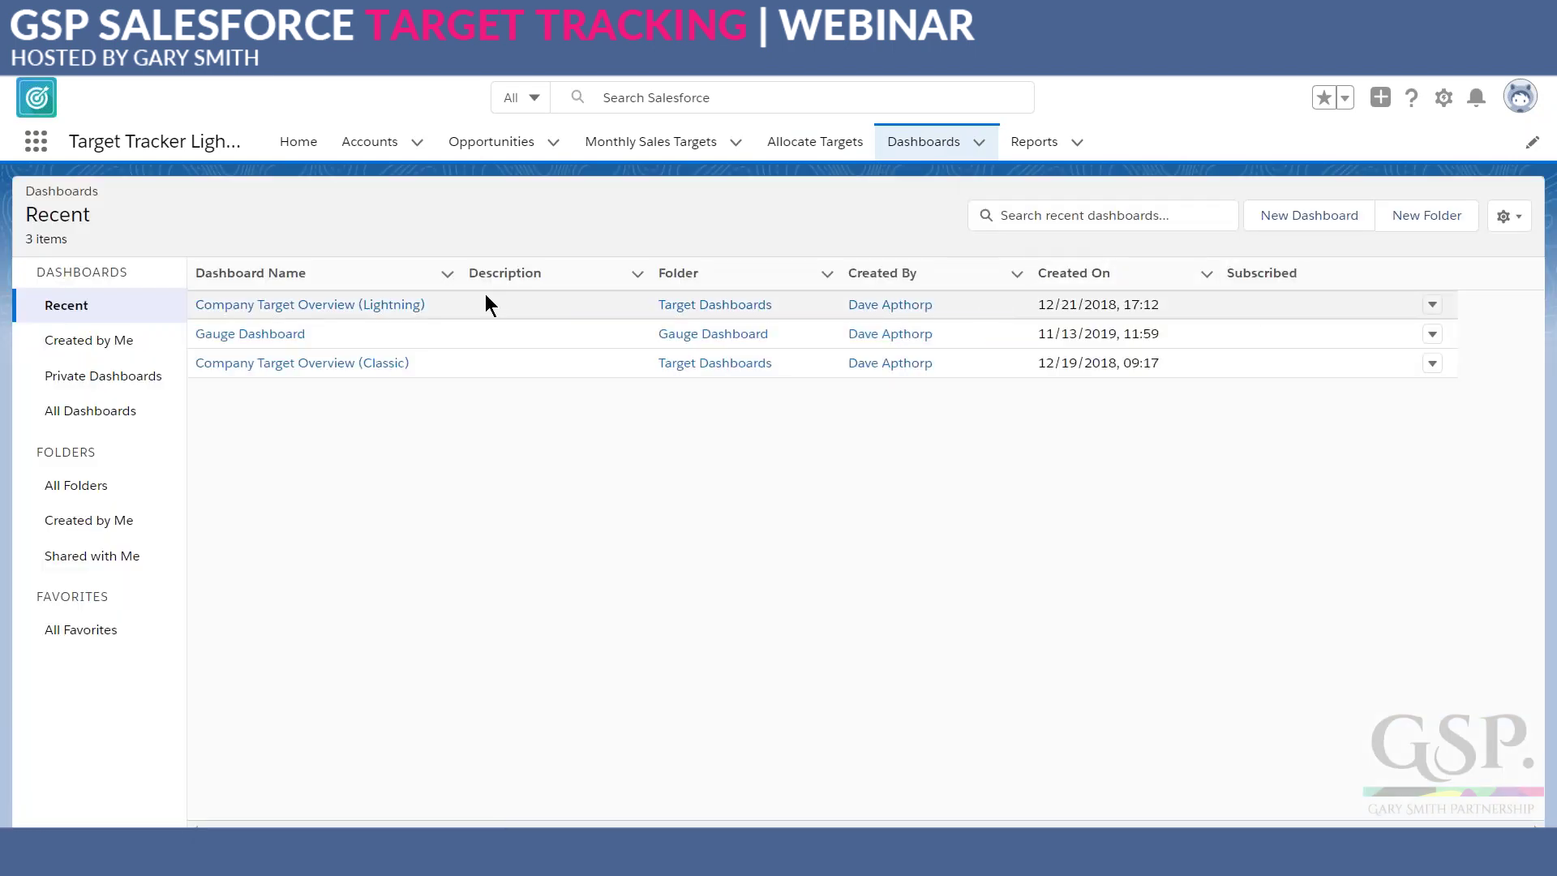
left_click(330, 305)
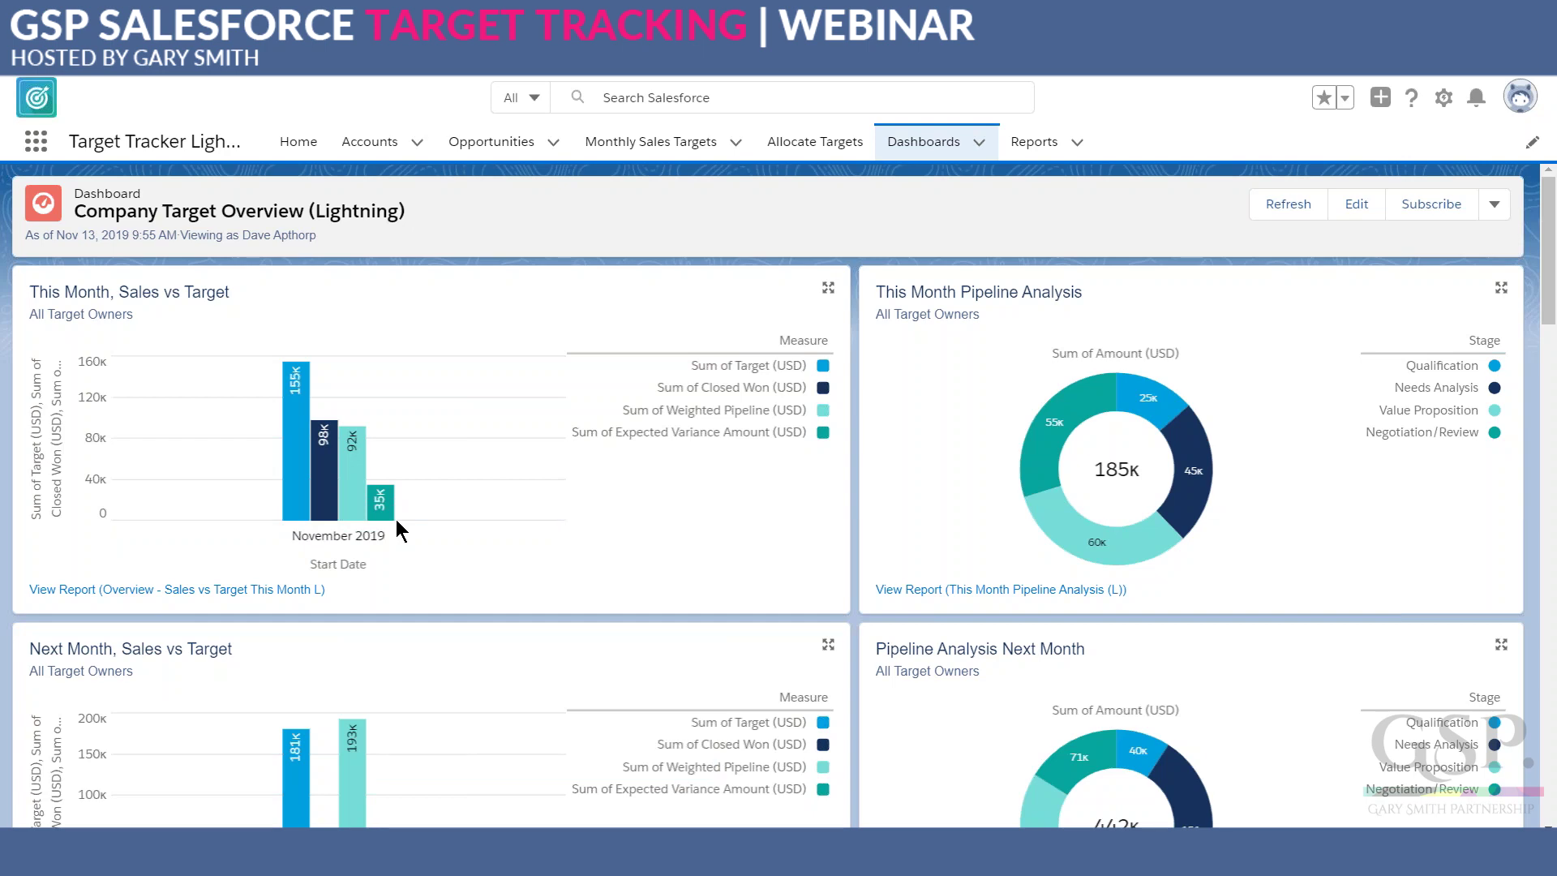
left_click(282, 591)
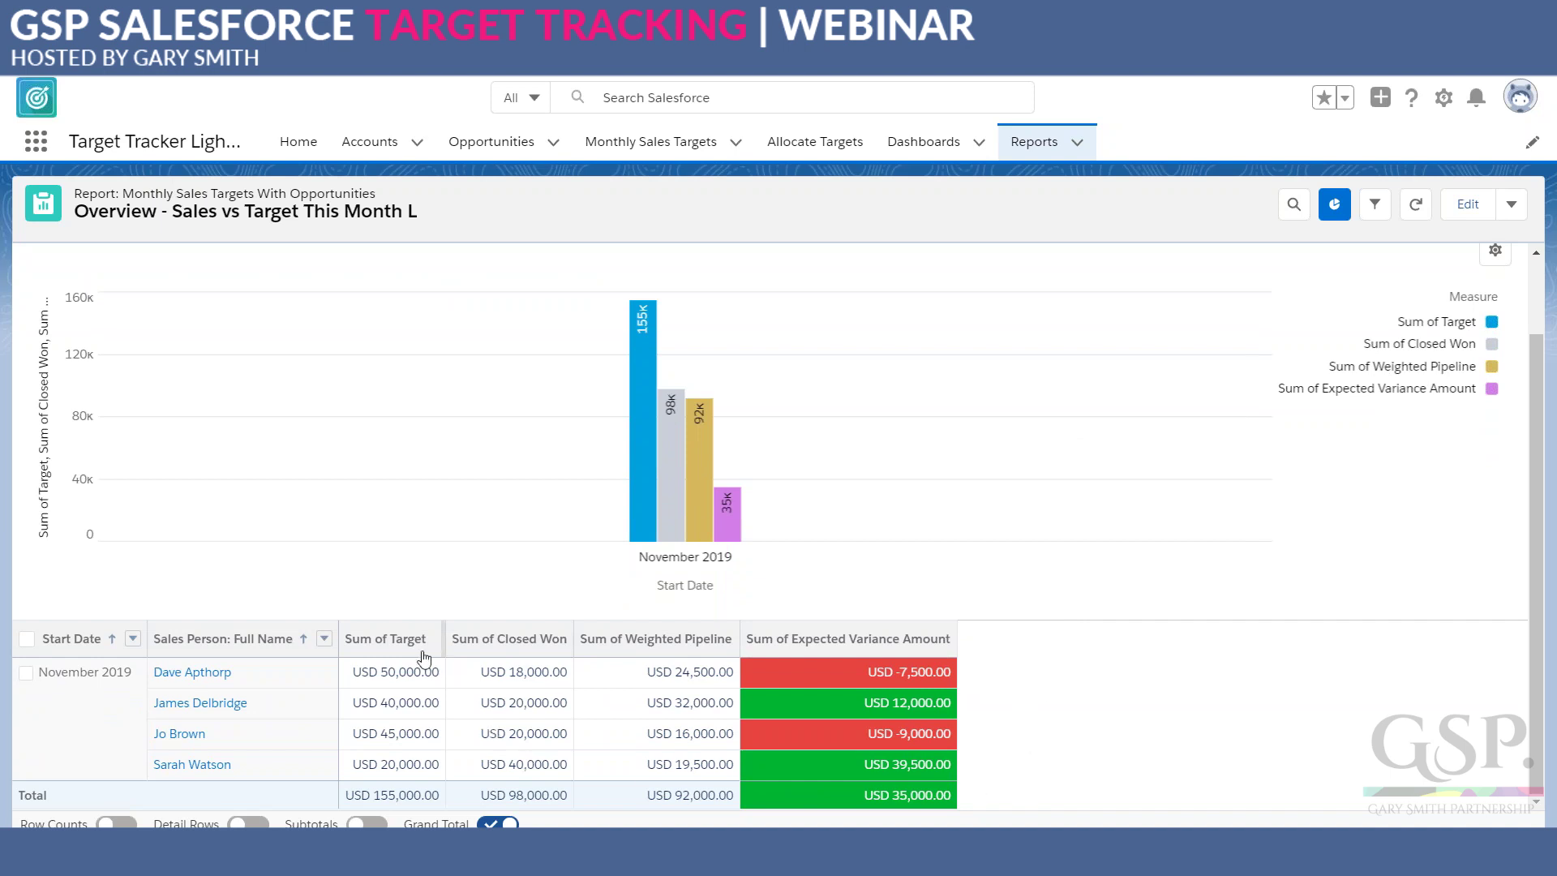
left_click(20, 59)
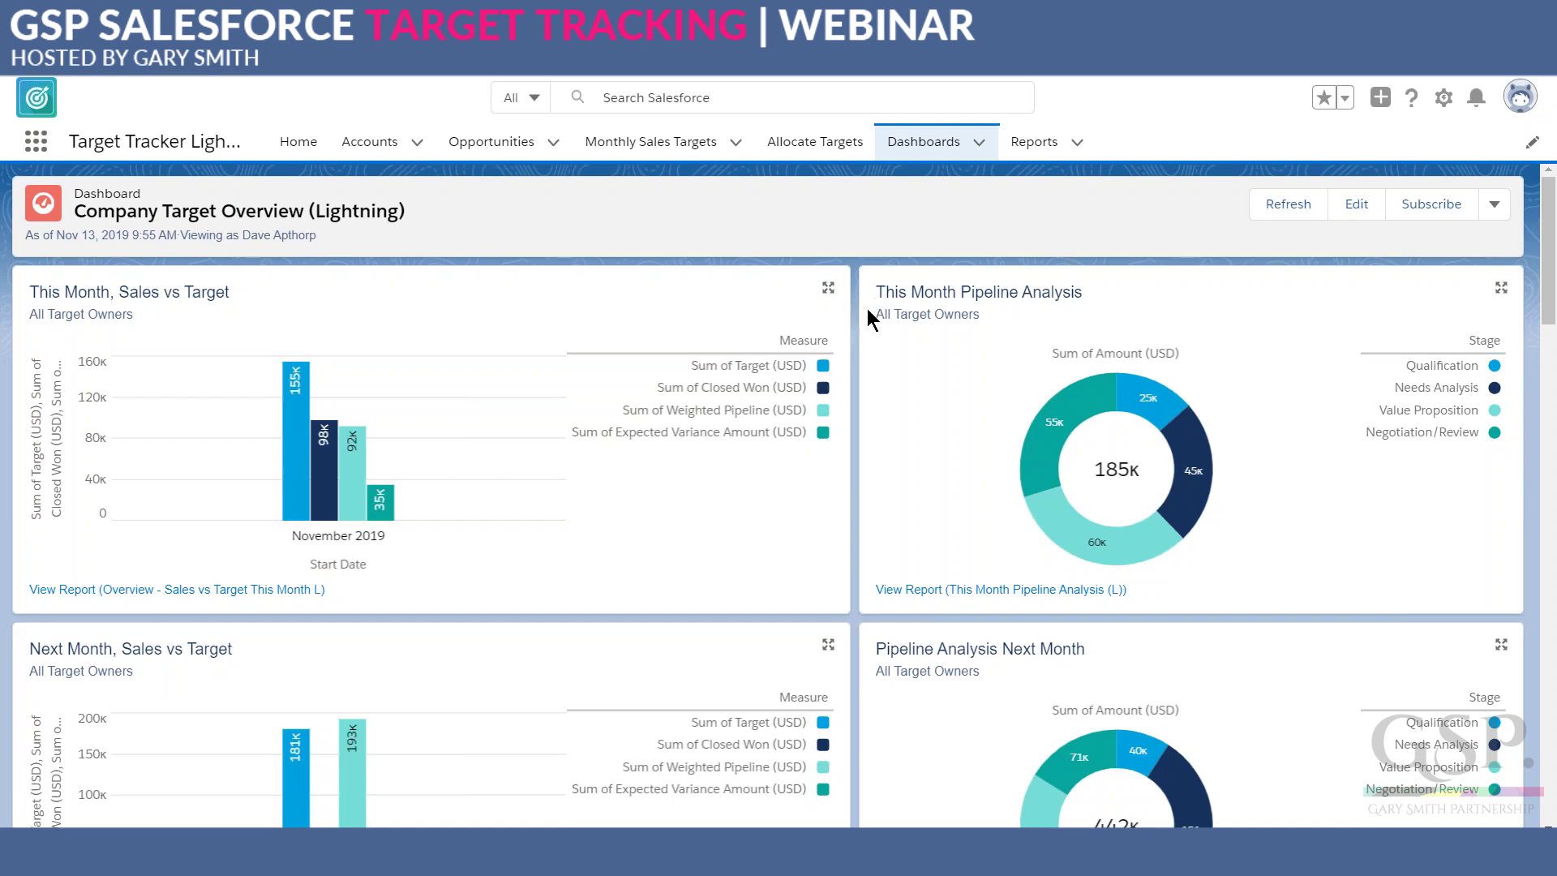
- View the monthly figures in the report behind the Sales vs Target this FY chart, and return to the dashboard
scroll(867, 310, "down", 5)
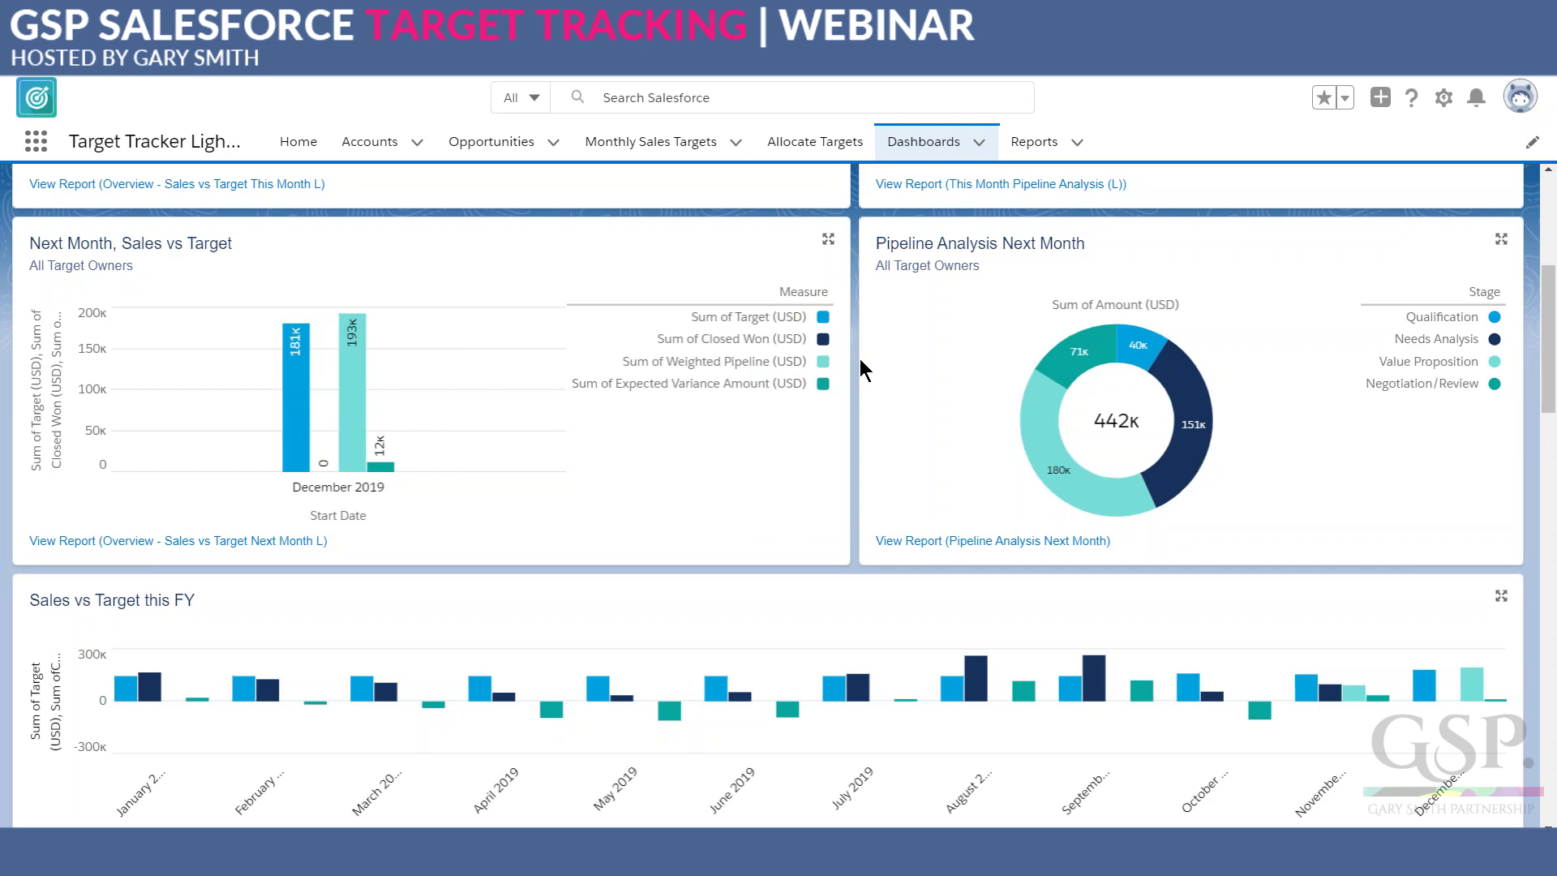
scroll(859, 358, "down", 1)
scroll(859, 358, "down", 3)
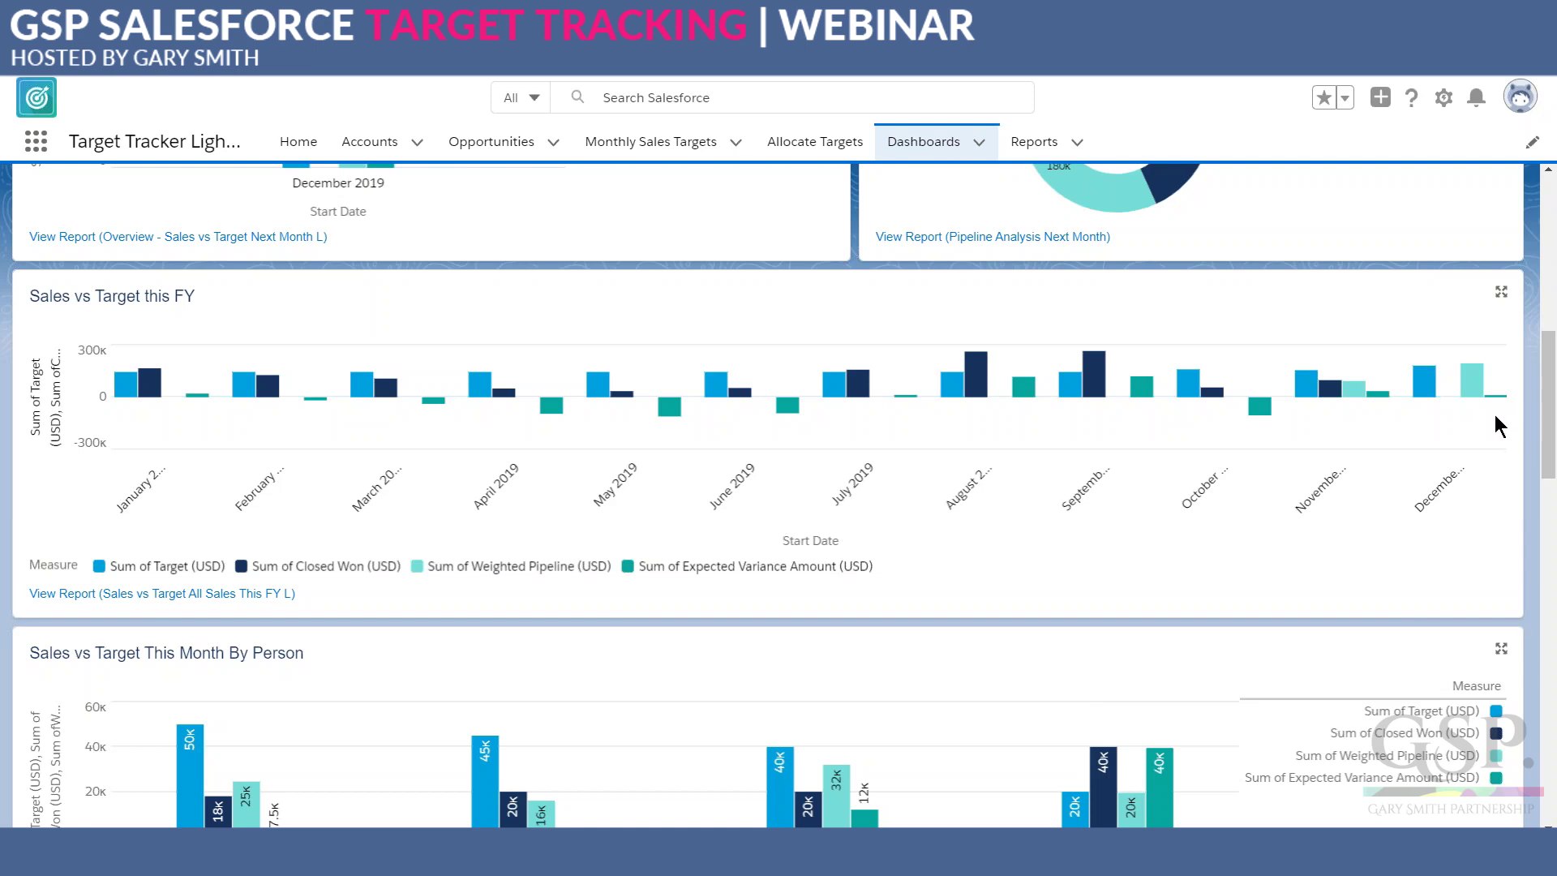
left_click(276, 594)
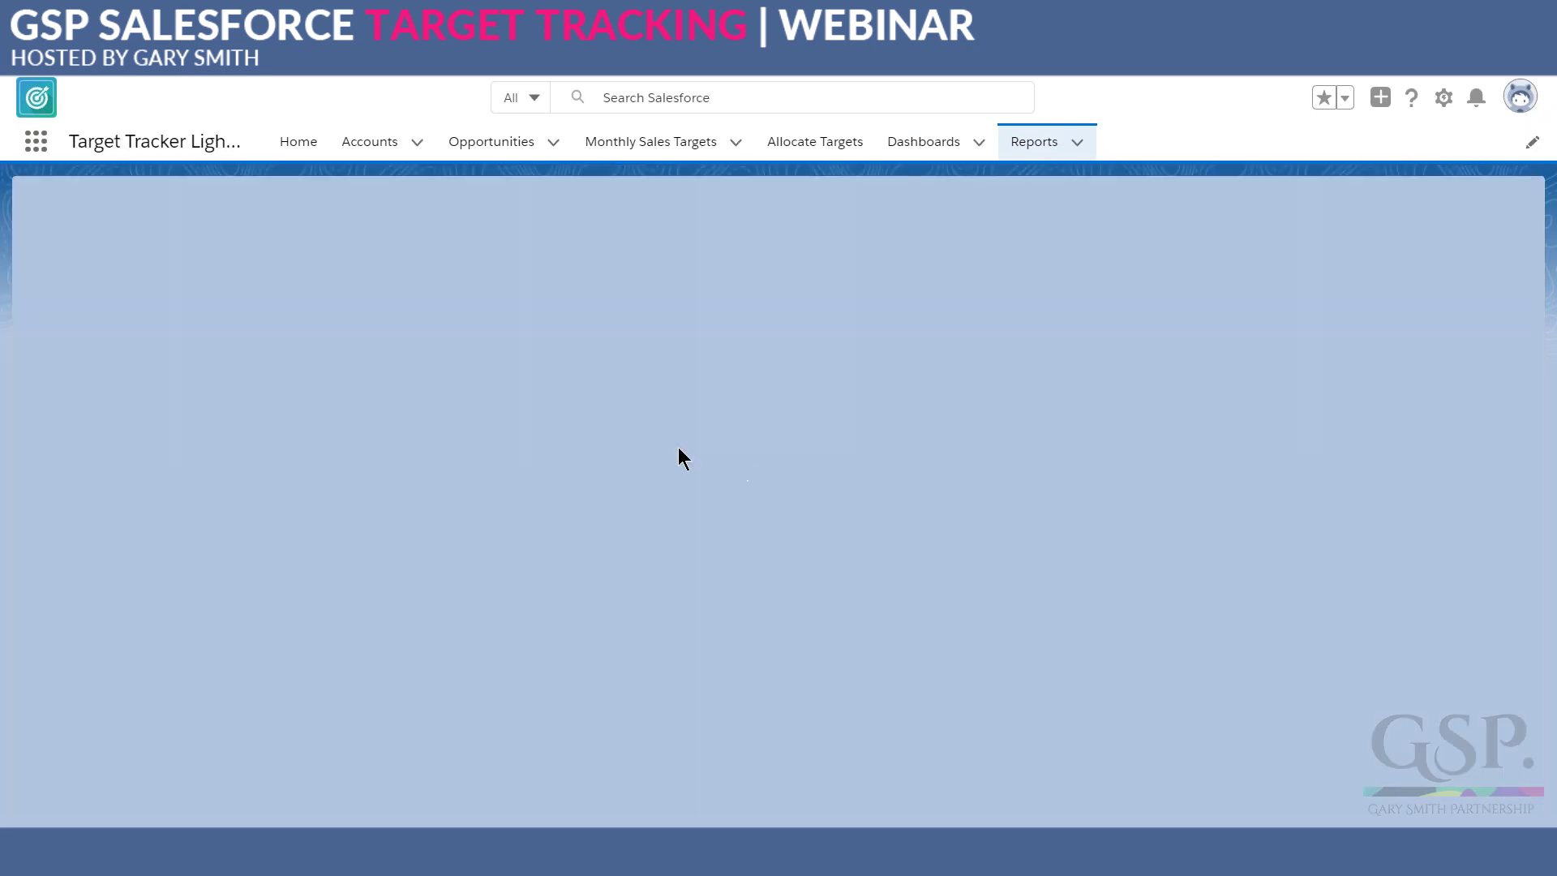
scroll(557, 457, "down", 3)
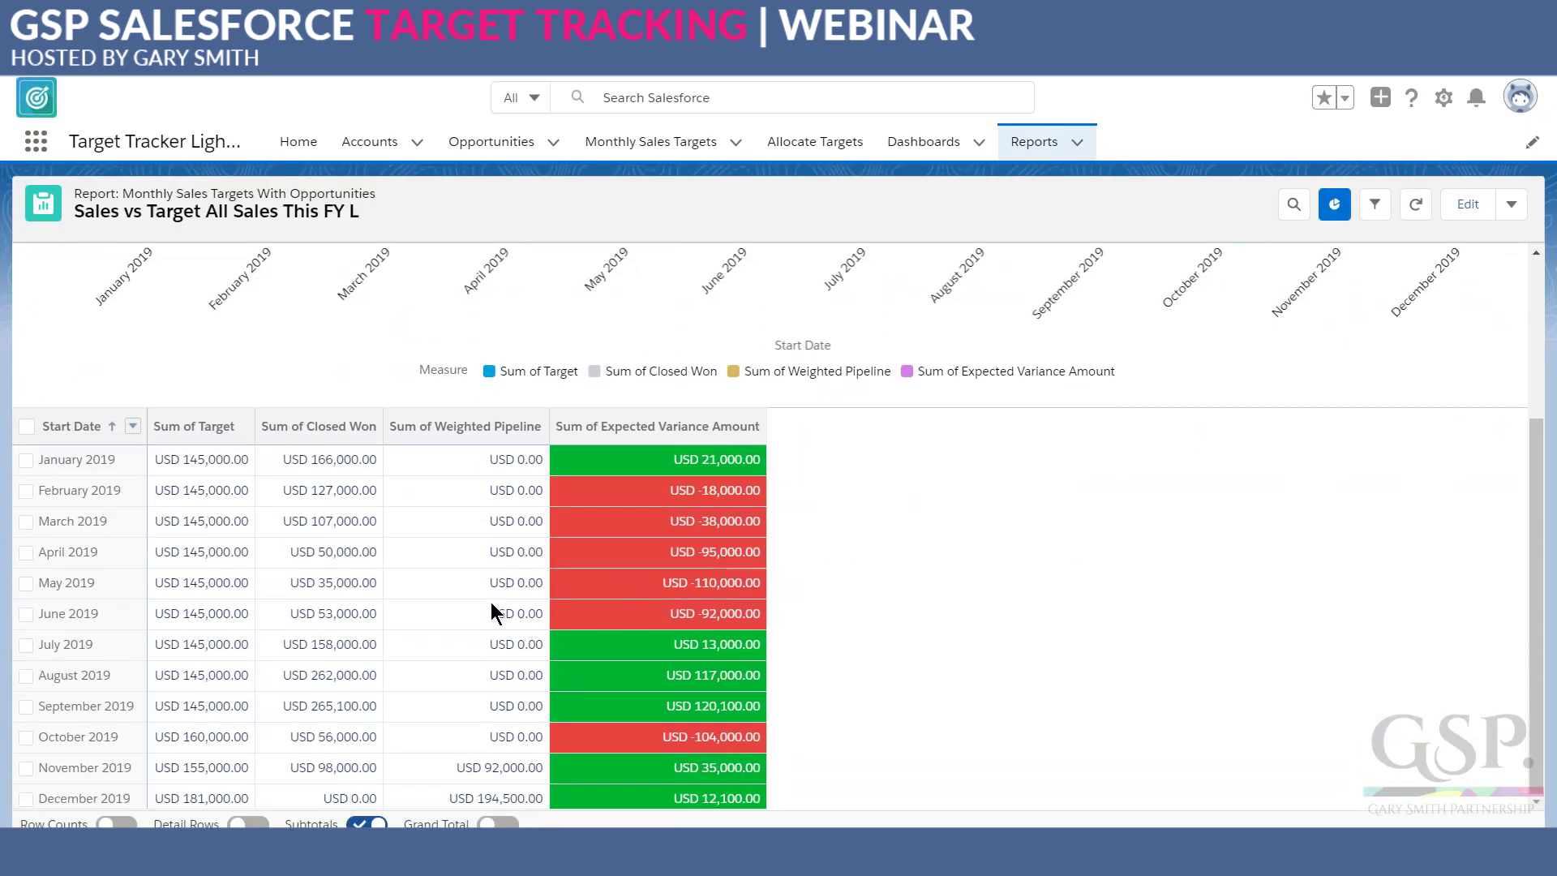
left_click(22, 54)
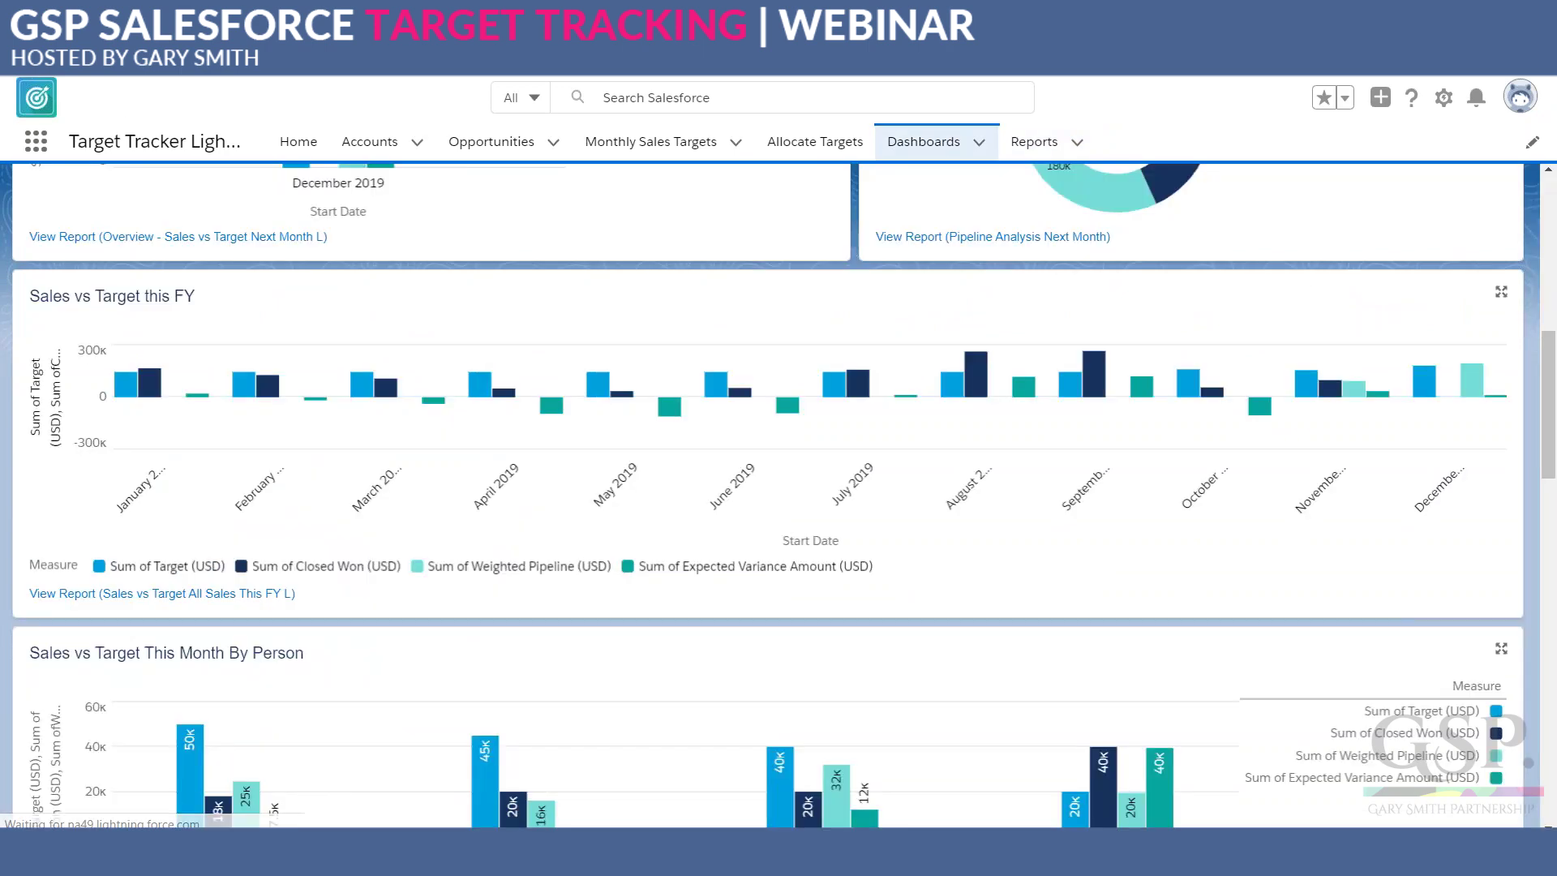
- Review the dashboard's Sales vs Target By Person charts for this month and next month, plus the company win rate and individual conversion rate charts
scroll(897, 497, "down", 4)
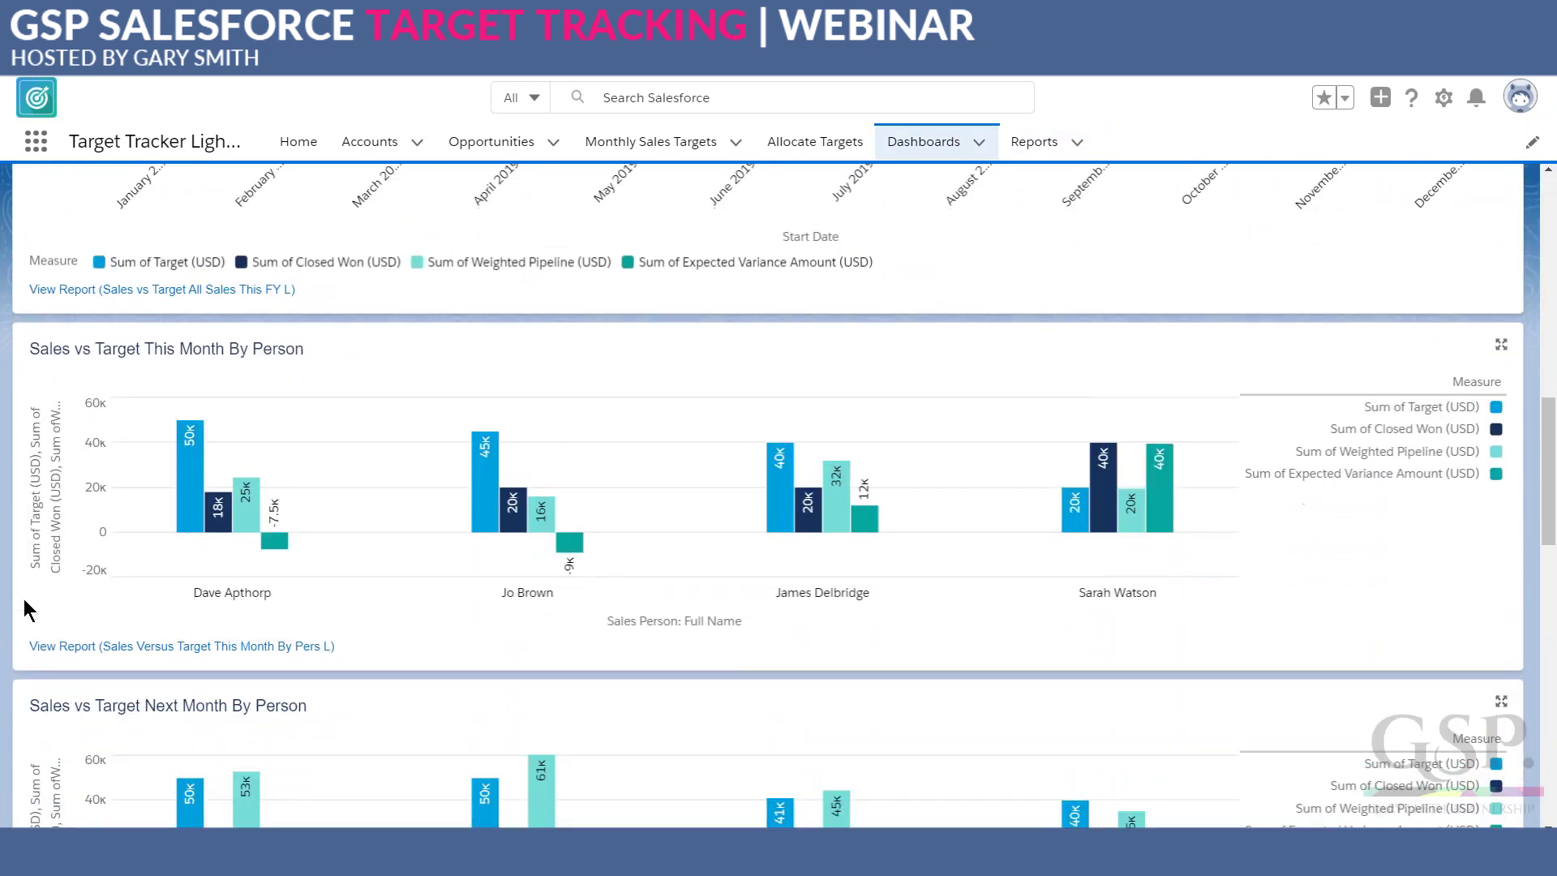
scroll(27, 608, "down", 1)
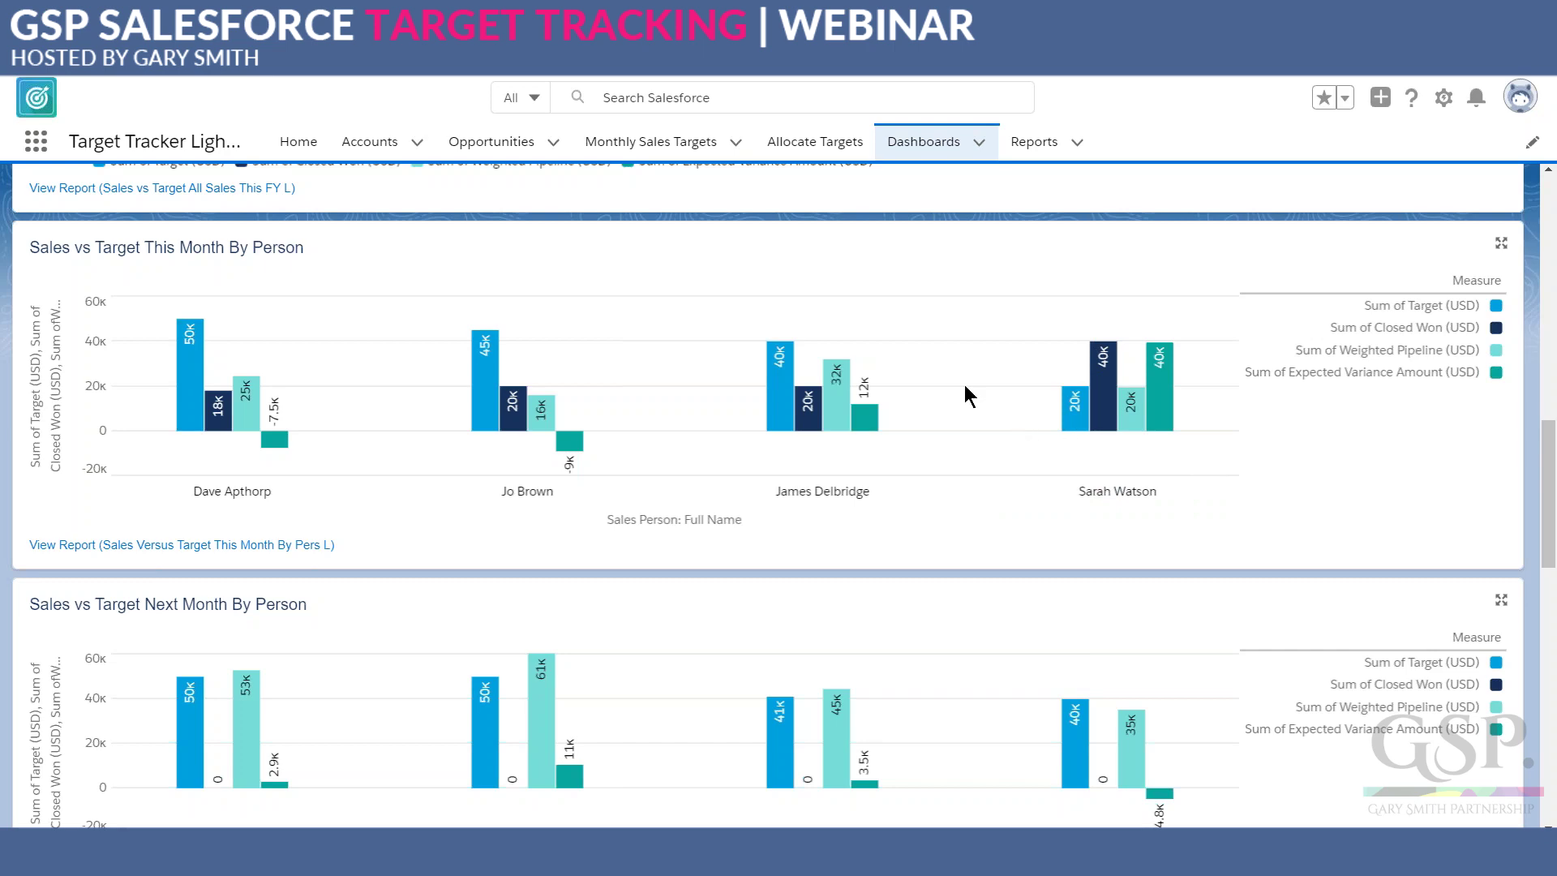
scroll(1004, 418, "down", 3)
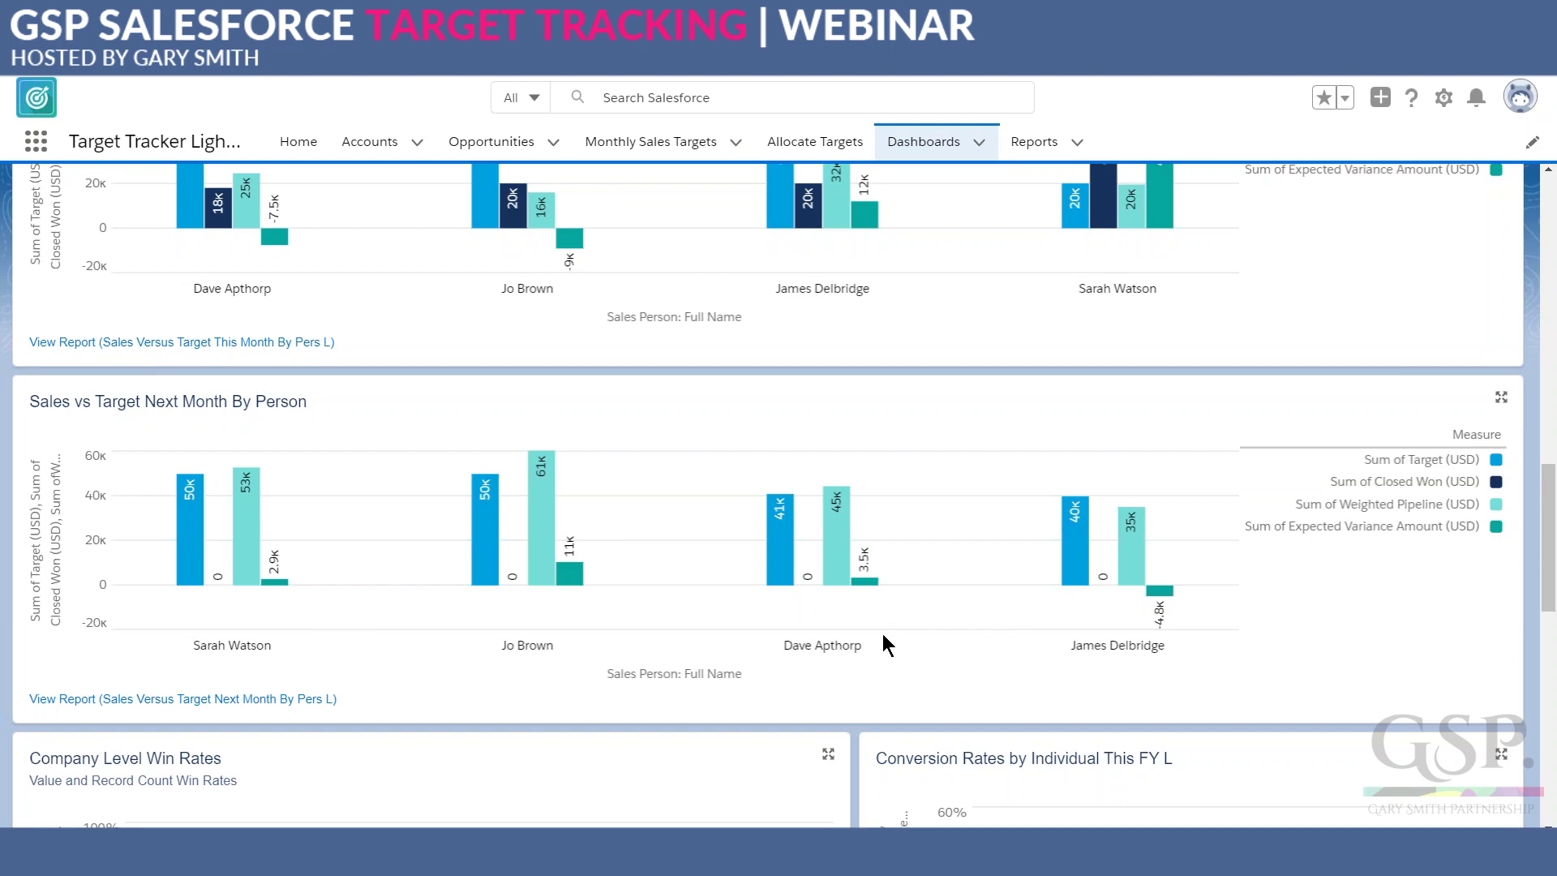
scroll(882, 634, "down", 5)
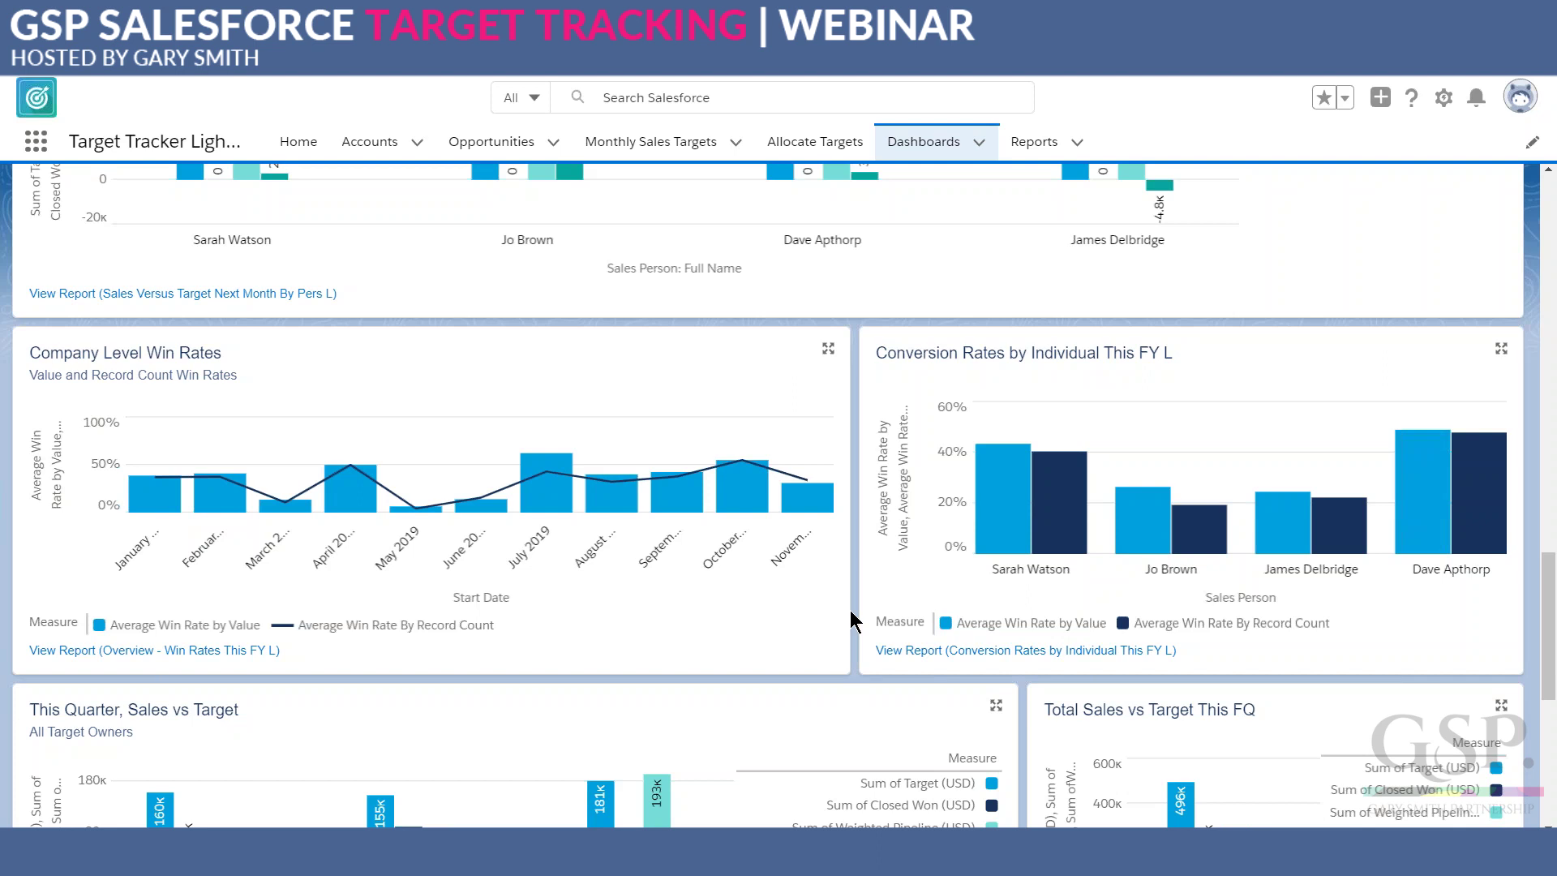